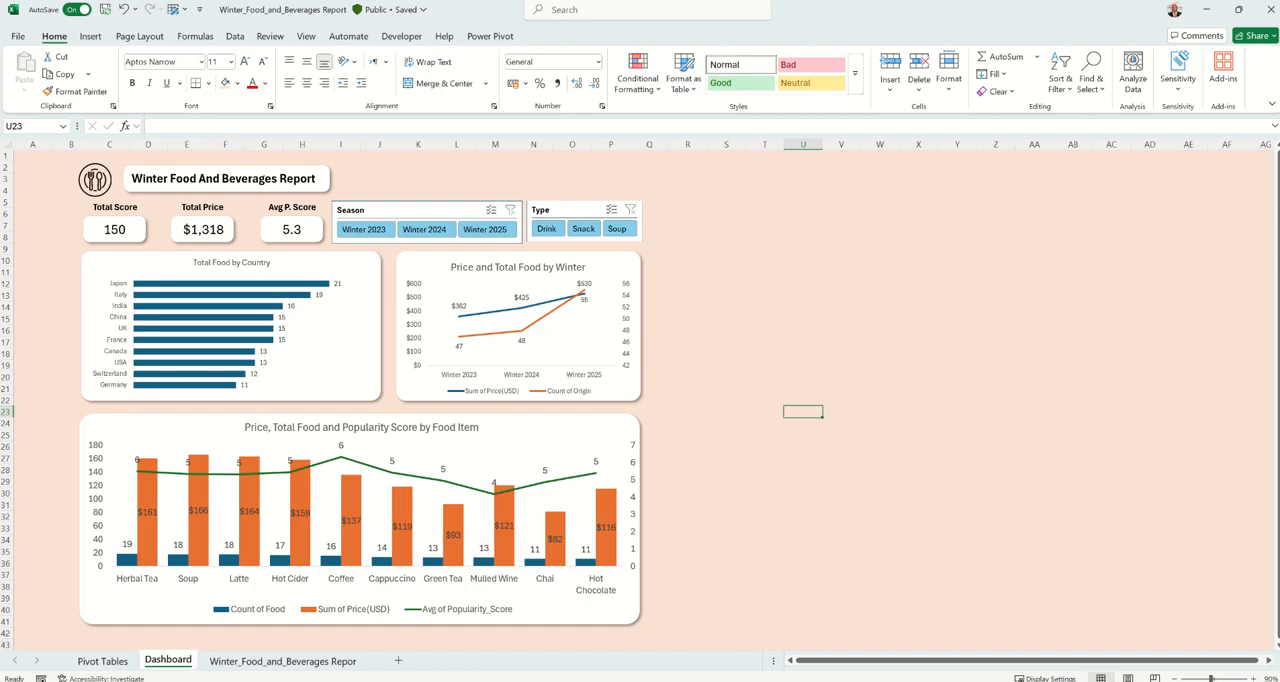
Switch to the Kaggle page in the browser and read the Winter Food And Beverages dataset's description.
{"action": "left_click", "coordinate": [940, 640]}
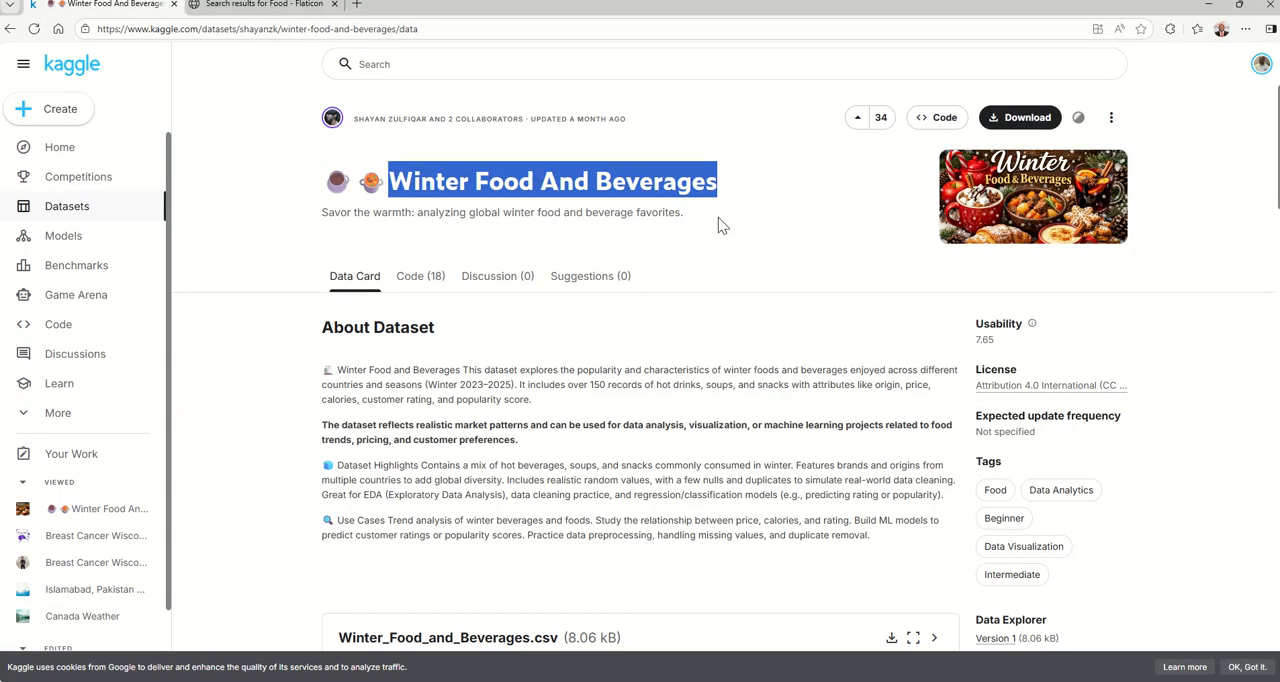
{"action": "left_click", "coordinate": [773, 218]}
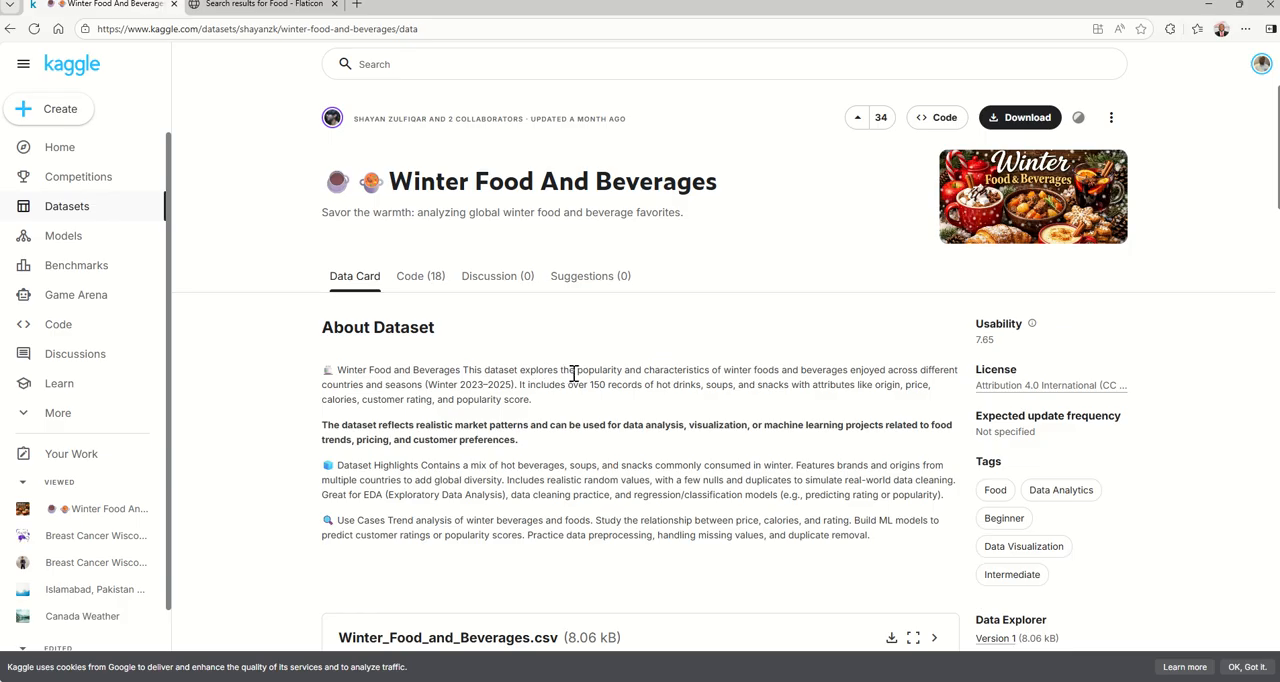
{"action": "left_click_drag", "start_coordinate": [578, 371], "coordinate": [714, 370]}
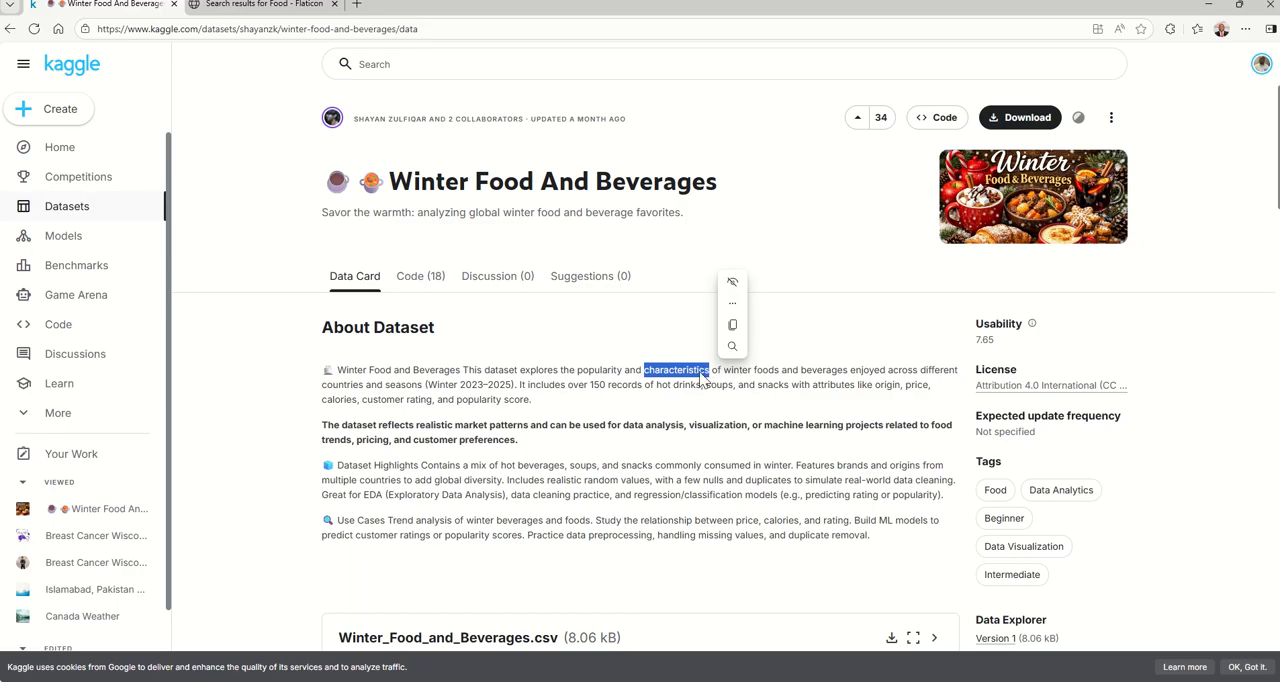
{"action": "left_click", "coordinate": [742, 371]}
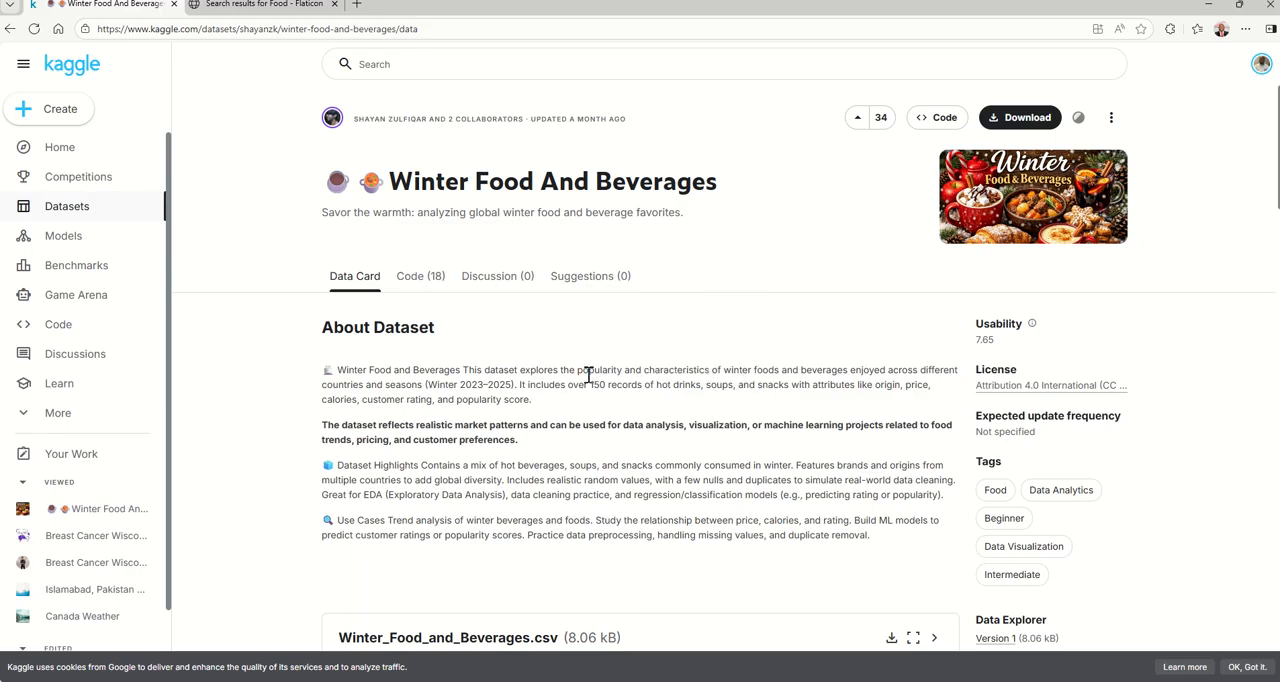
{"action": "left_click_drag", "start_coordinate": [576, 371], "coordinate": [622, 371]}
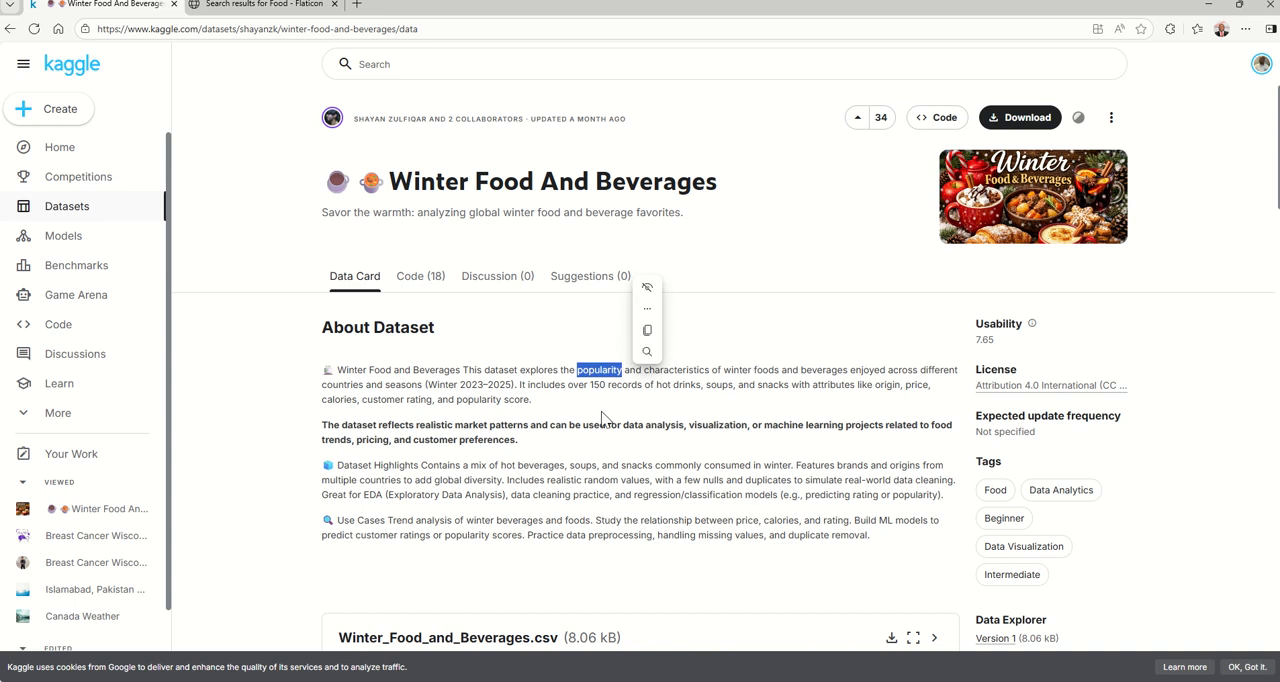
{"action": "left_click", "coordinate": [604, 418]}
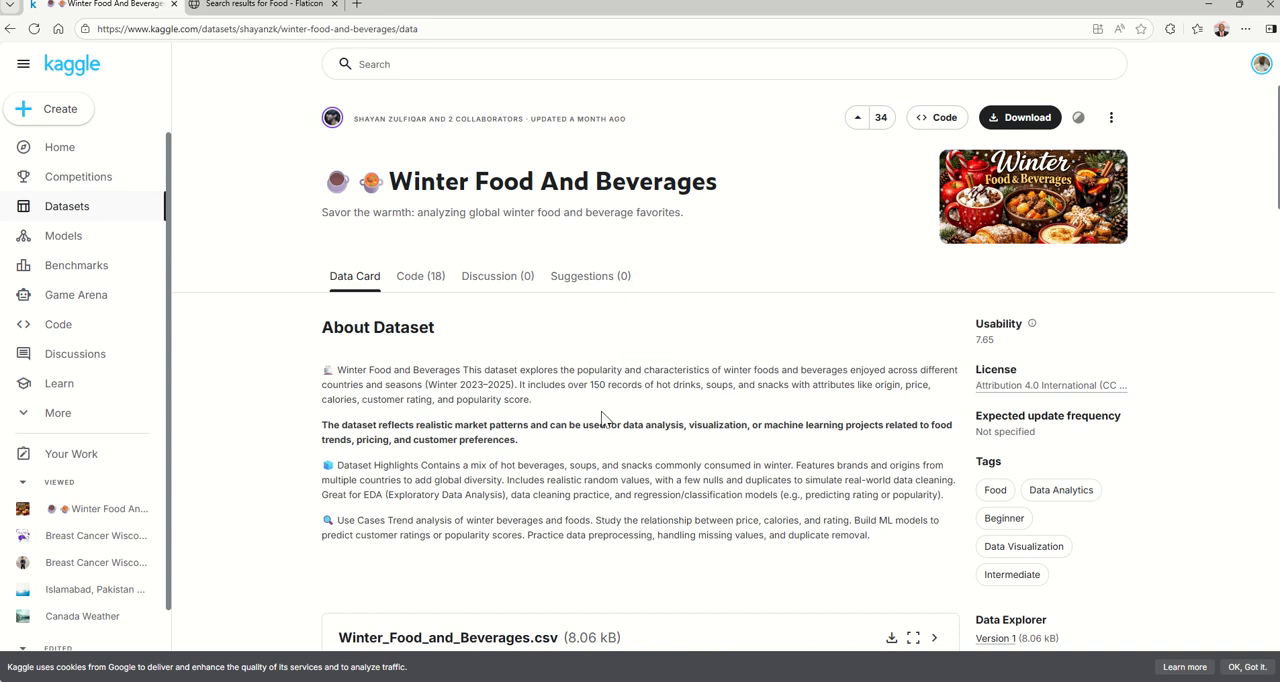
Download the Winter Food And Beverages dataset as a zip file.
{"action": "left_click", "coordinate": [1017, 127]}
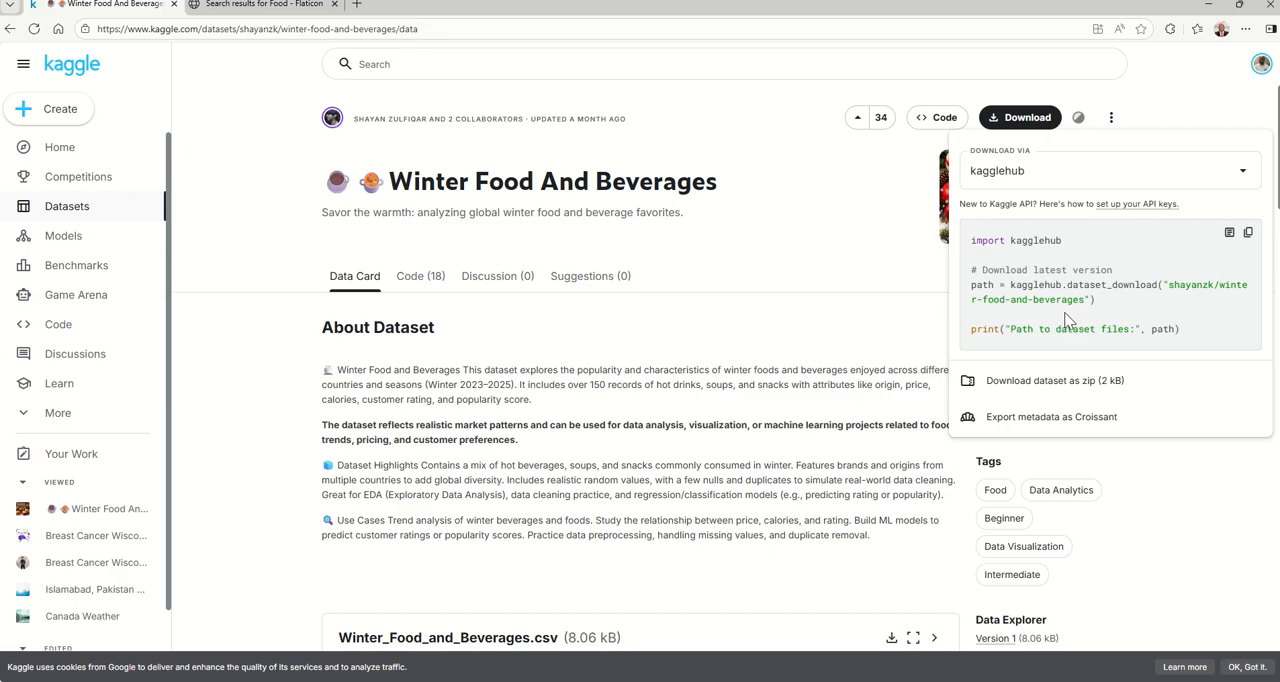
{"action": "left_click", "coordinate": [1051, 384]}
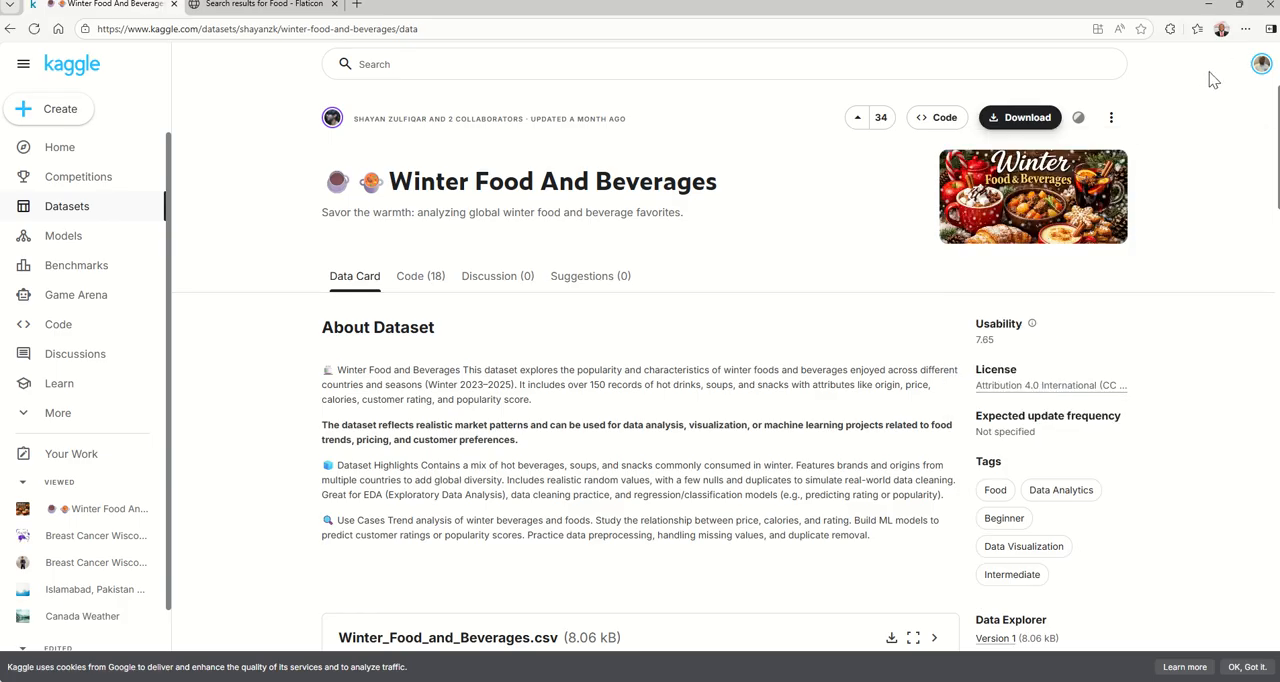
{"action": "left_click", "coordinate": [773, 342]}
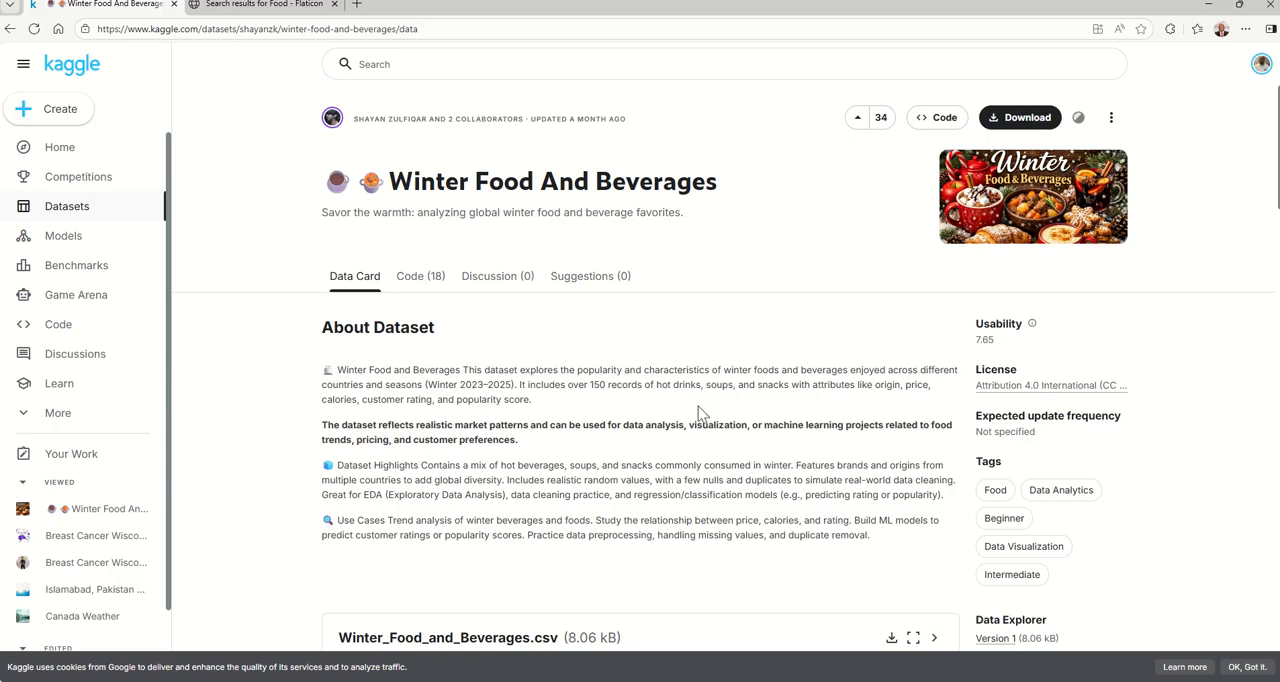
Switch to Excel and look over the raw data in the Winter_Food_and_Beverages CSV file.
{"action": "mouse_move", "coordinate": [778, 676]}
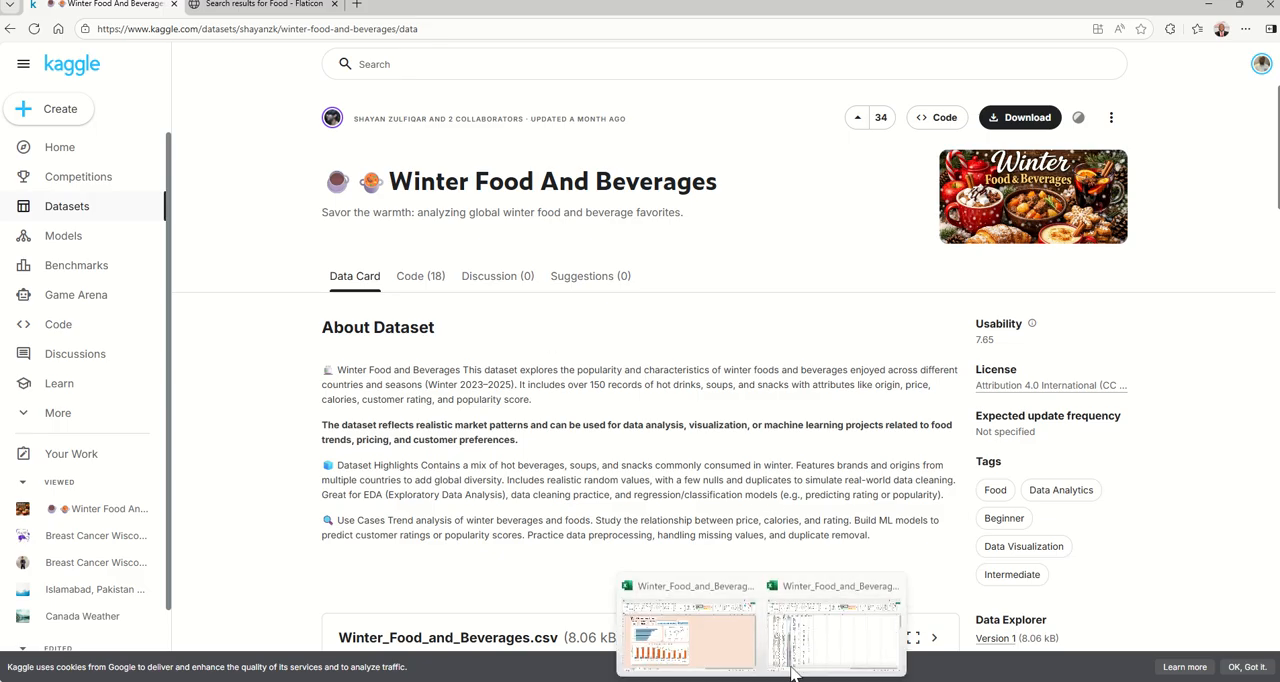
{"action": "left_click", "coordinate": [815, 650]}
{"action": "left_click", "coordinate": [551, 377]}
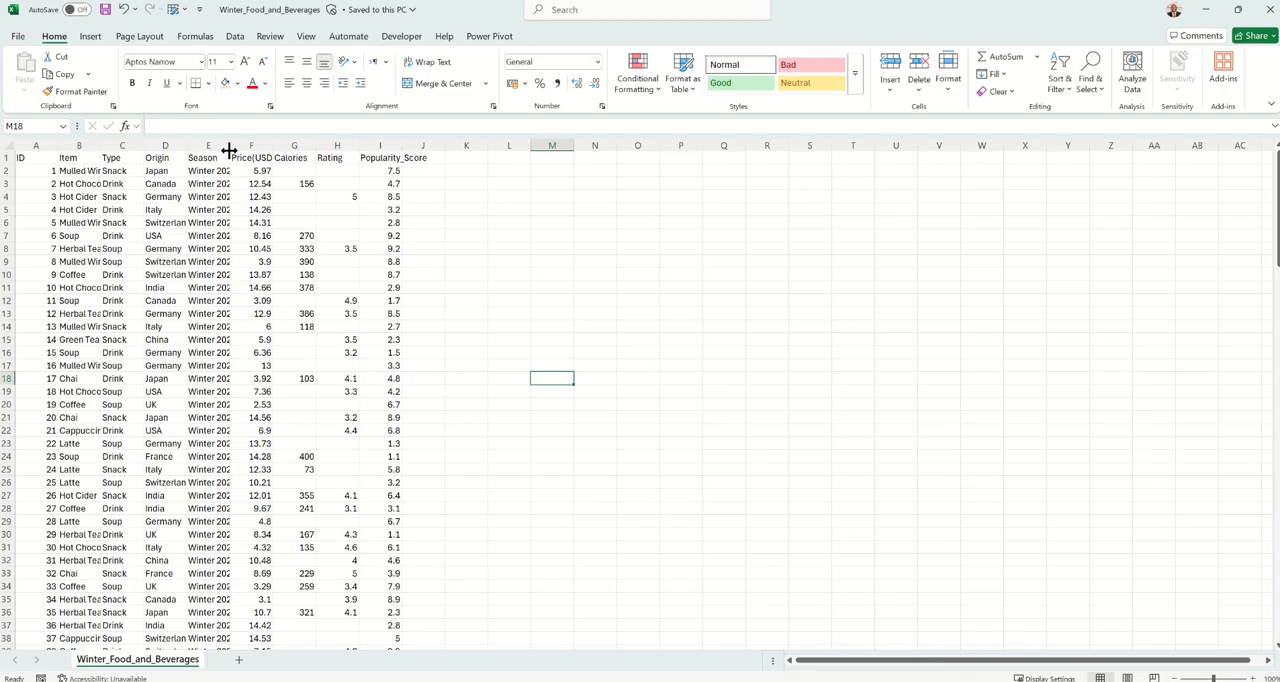
{"action": "left_click", "coordinate": [565, 276]}
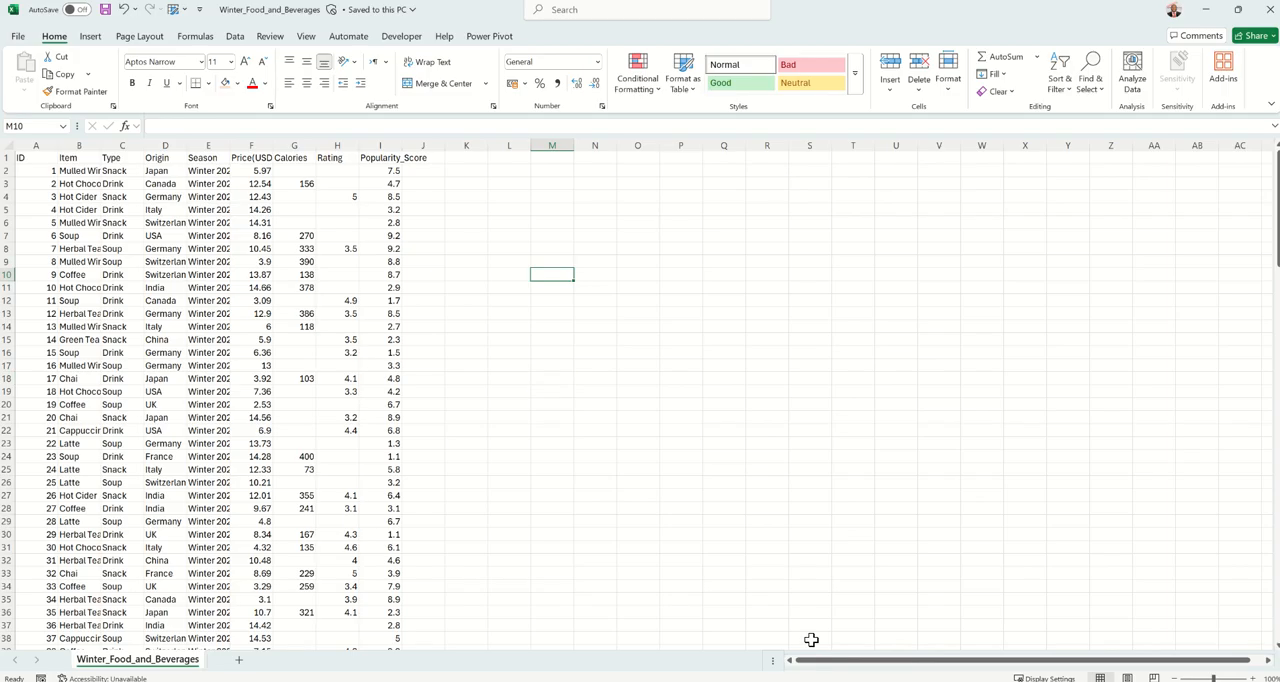
In the finished report workbook, view the pivot tables and autofit column K with the task notes on the data sheet.
{"action": "mouse_move", "coordinate": [778, 676]}
{"action": "left_click", "coordinate": [723, 655]}
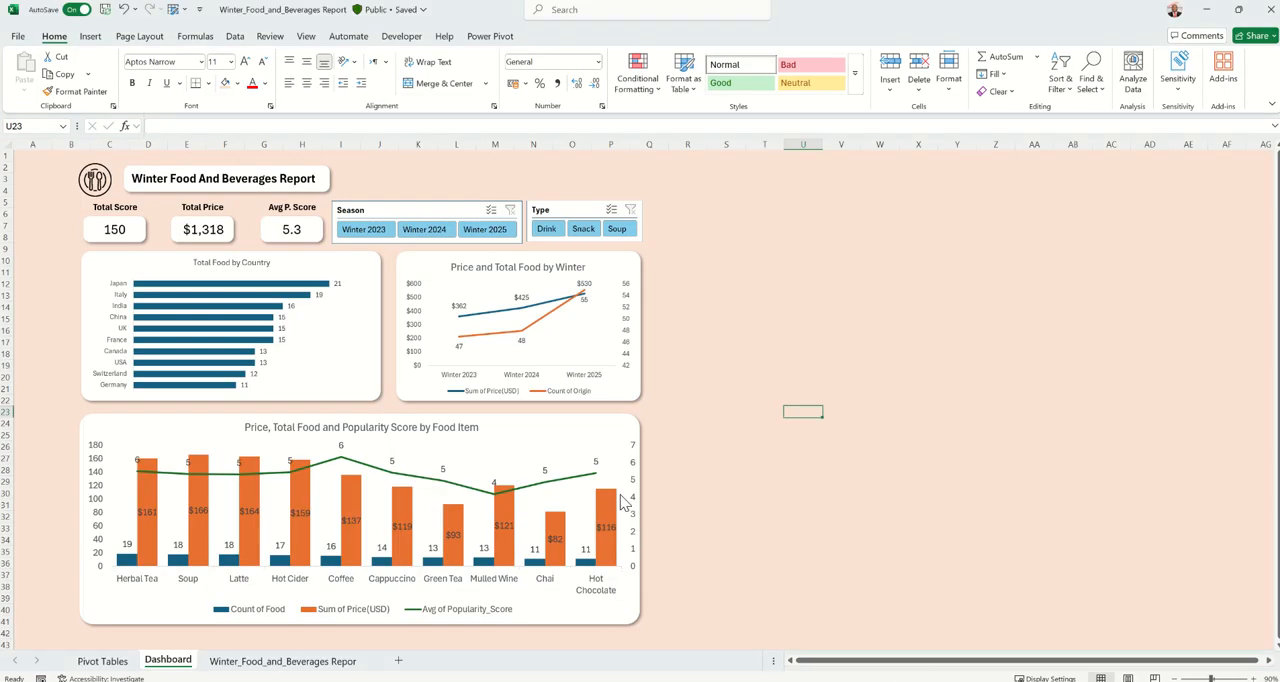
{"action": "left_click", "coordinate": [118, 664]}
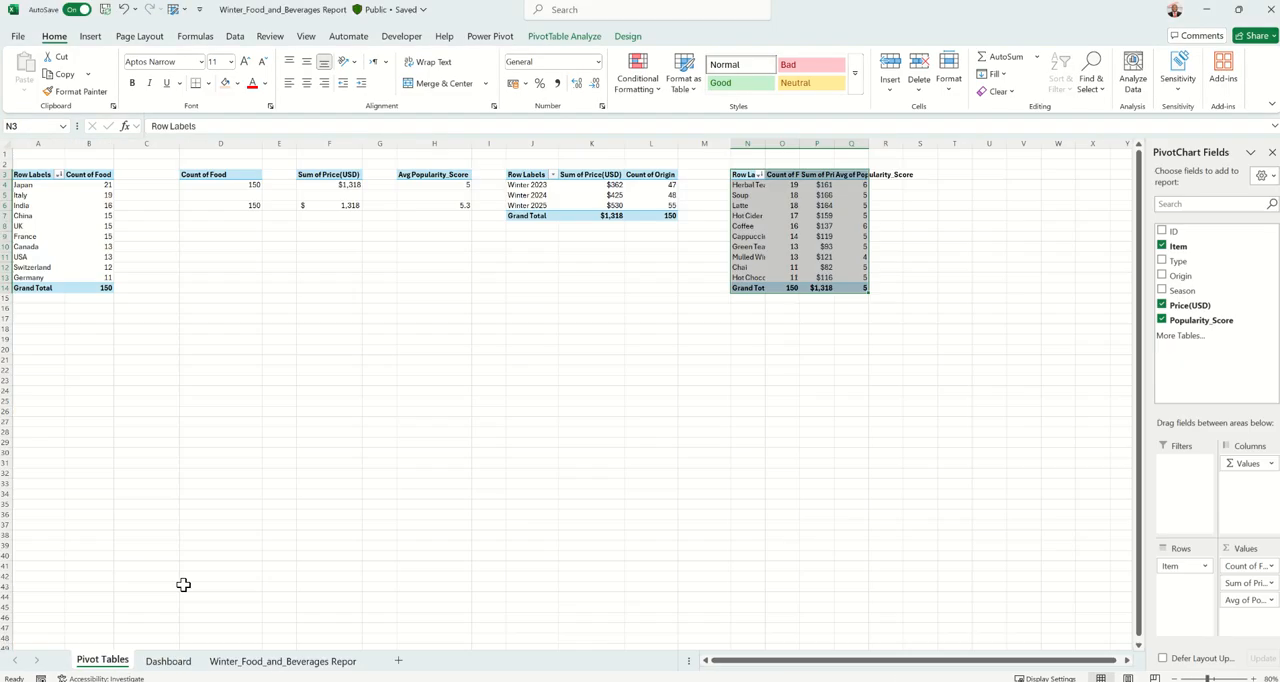
{"action": "left_click", "coordinate": [260, 663]}
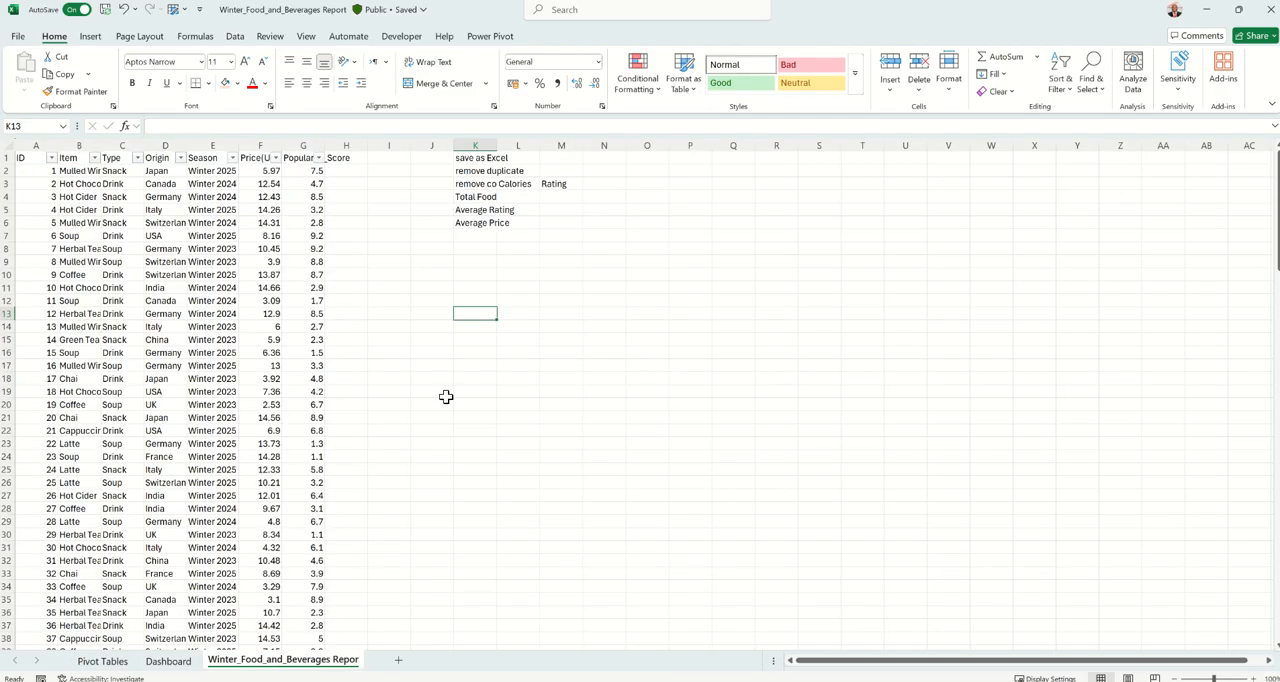
{"action": "double_click", "coordinate": [496, 146]}
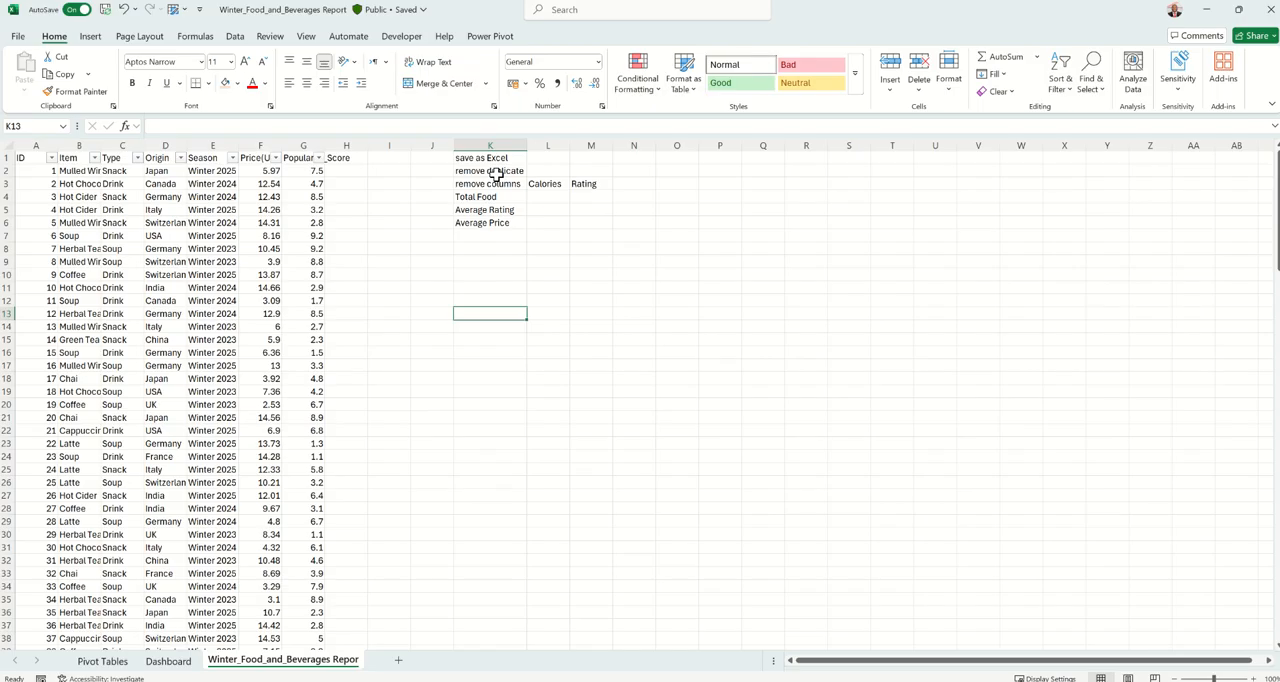
Review the Dashboard sheet against the preparation and KPI notes in column K of the data sheet.
{"action": "left_click", "coordinate": [170, 661]}
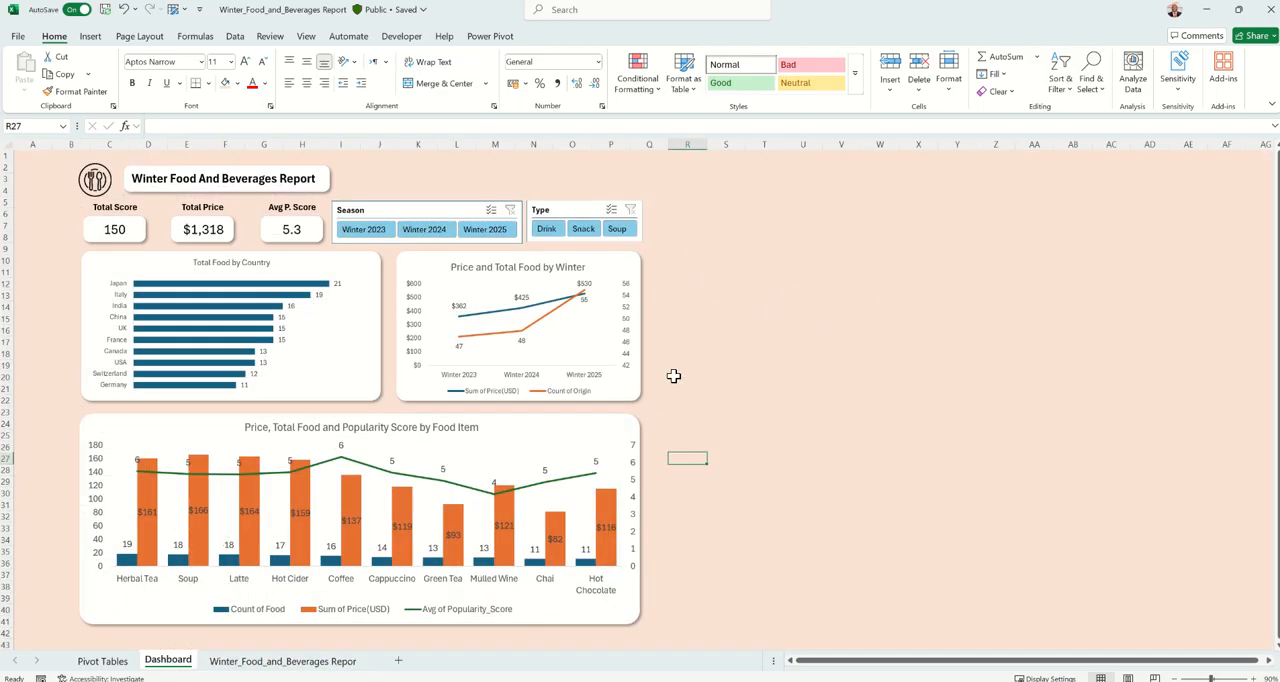
{"action": "left_click", "coordinate": [274, 661]}
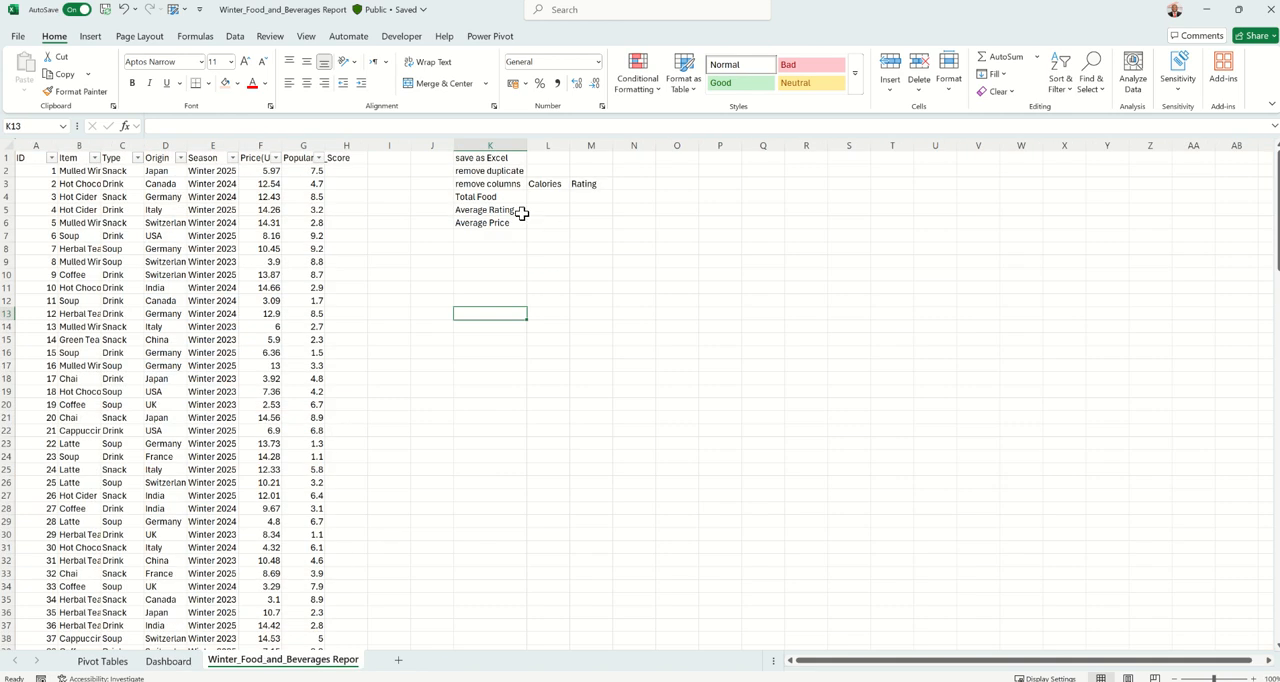
{"action": "left_click", "coordinate": [502, 158]}
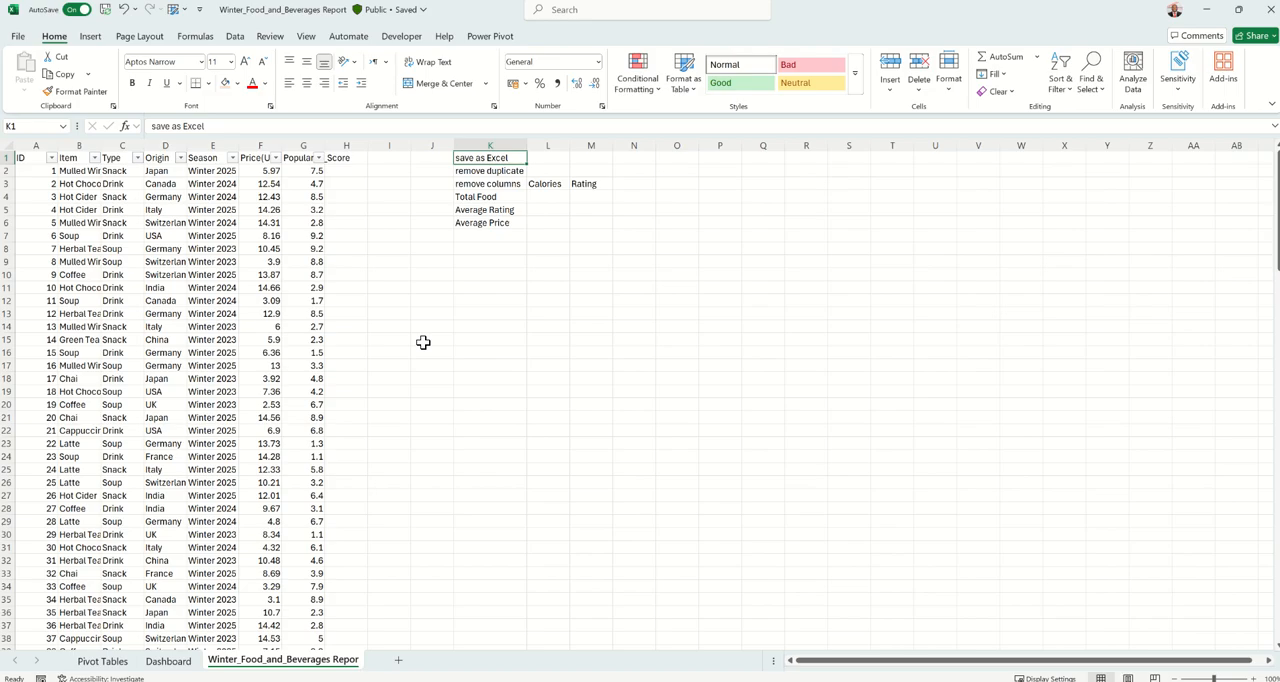
{"action": "left_click", "coordinate": [170, 660]}
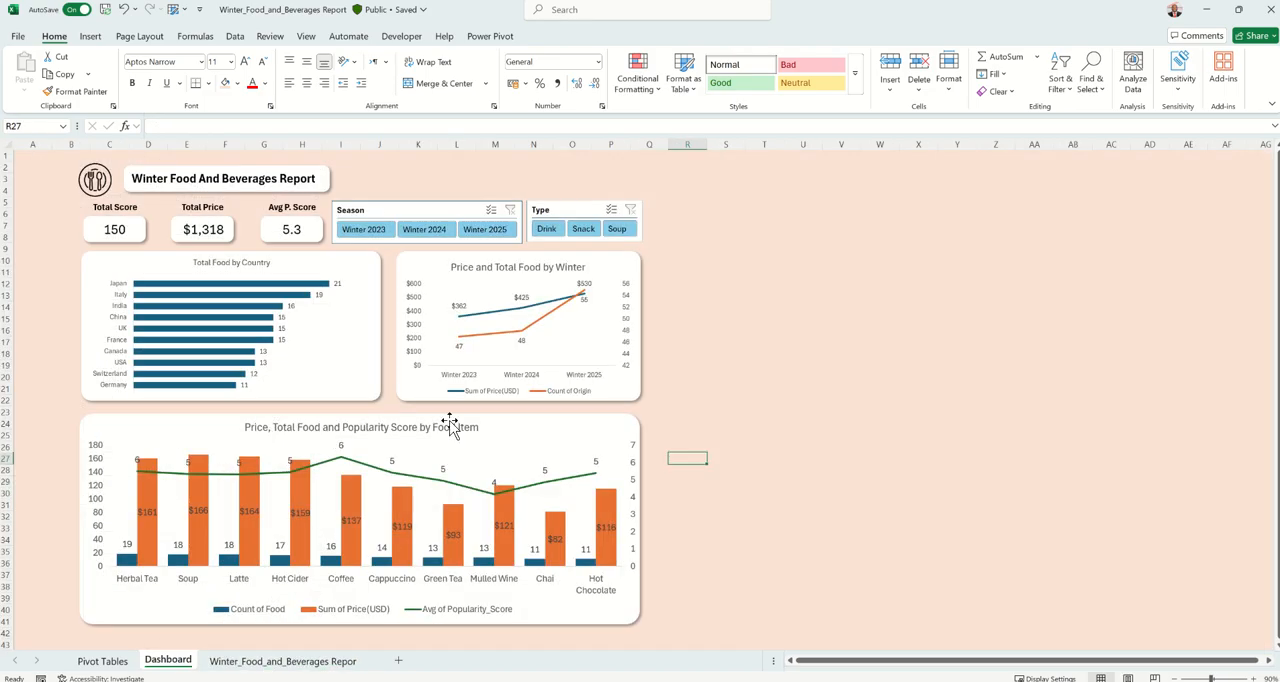
{"action": "left_click", "coordinate": [746, 350]}
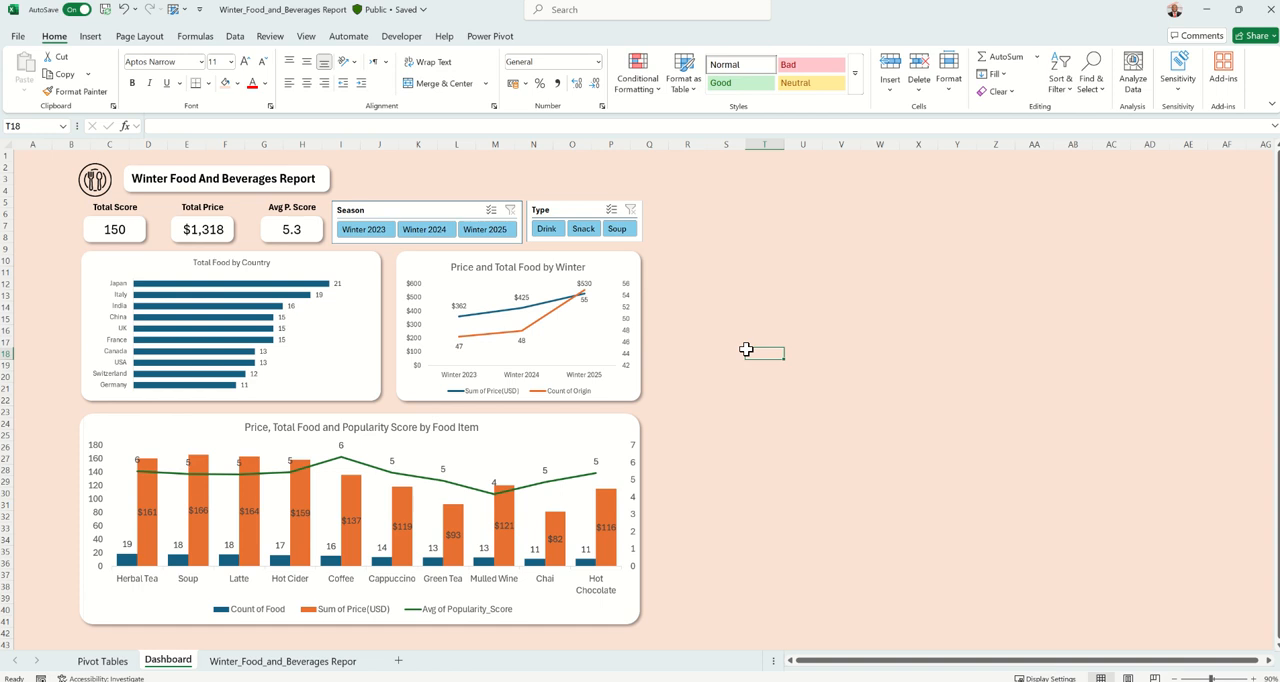
{"action": "left_click", "coordinate": [326, 662]}
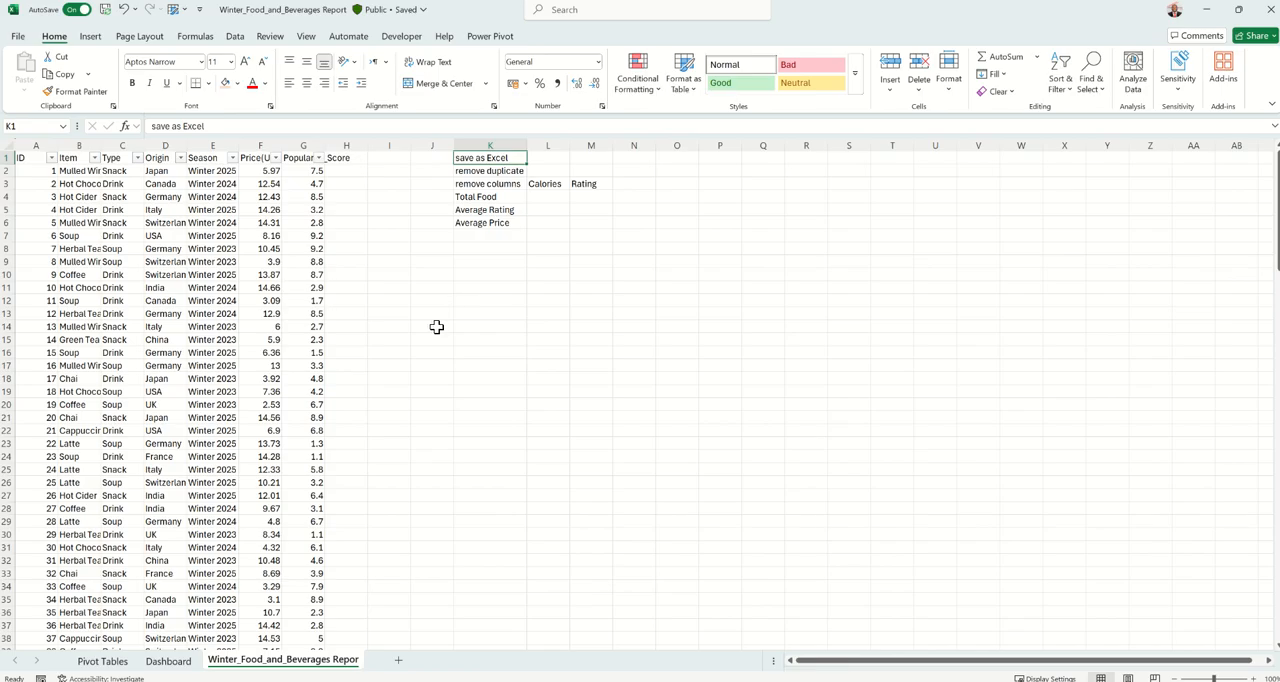
{"action": "mouse_move", "coordinate": [472, 3]}
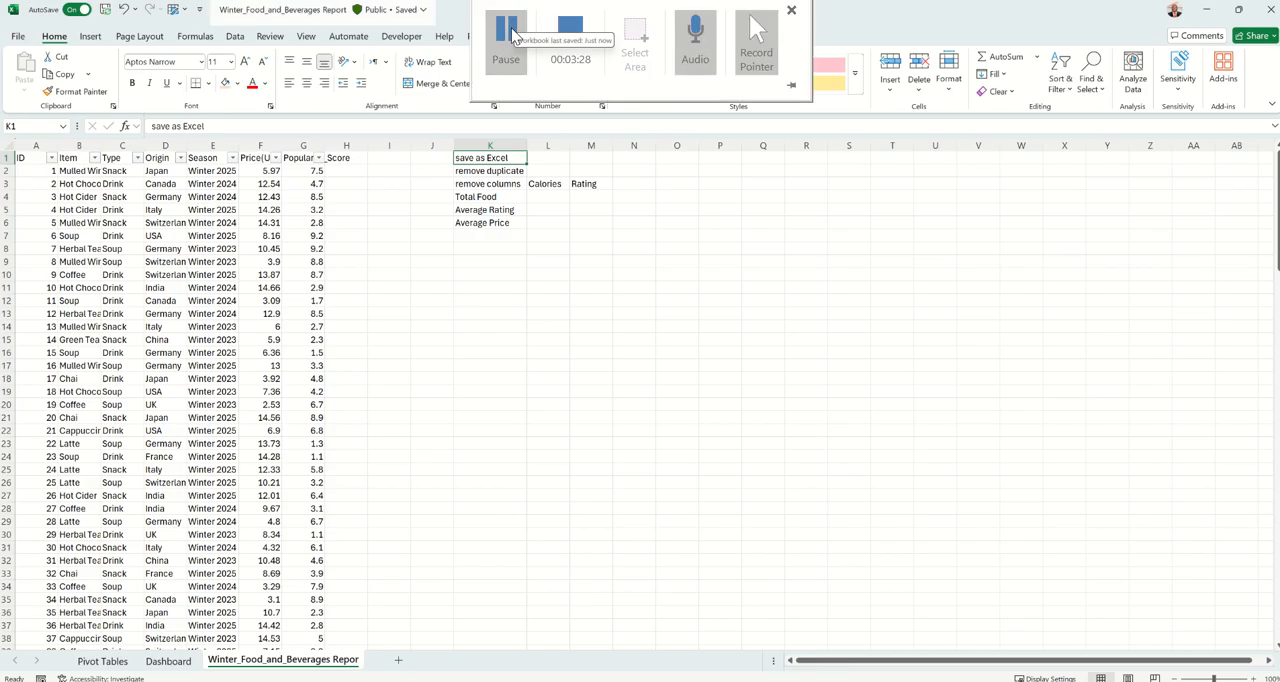
{"action": "left_click", "coordinate": [515, 34]}
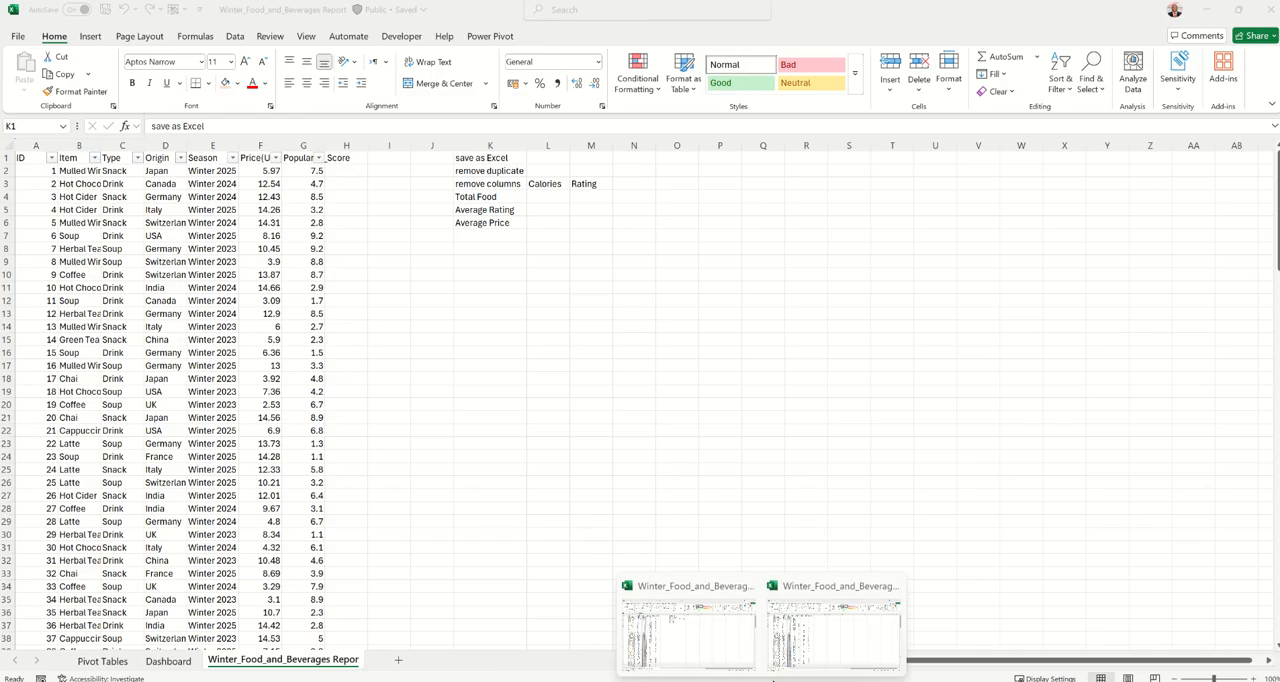
{"action": "left_click", "coordinate": [421, 391]}
{"action": "left_click", "coordinate": [168, 660]}
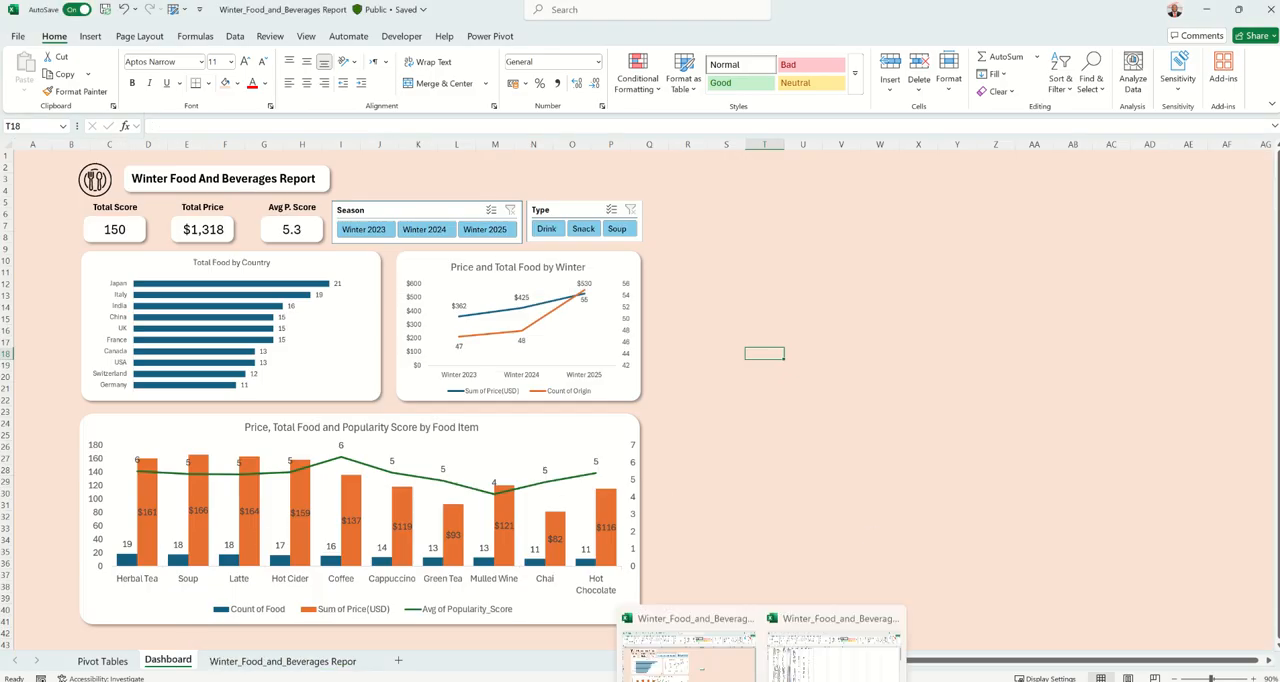
Save the raw CSV file in Downloads as an Excel Workbook (*.xlsx) named Winter_Food_and_Beverages.
{"action": "left_click", "coordinate": [843, 645]}
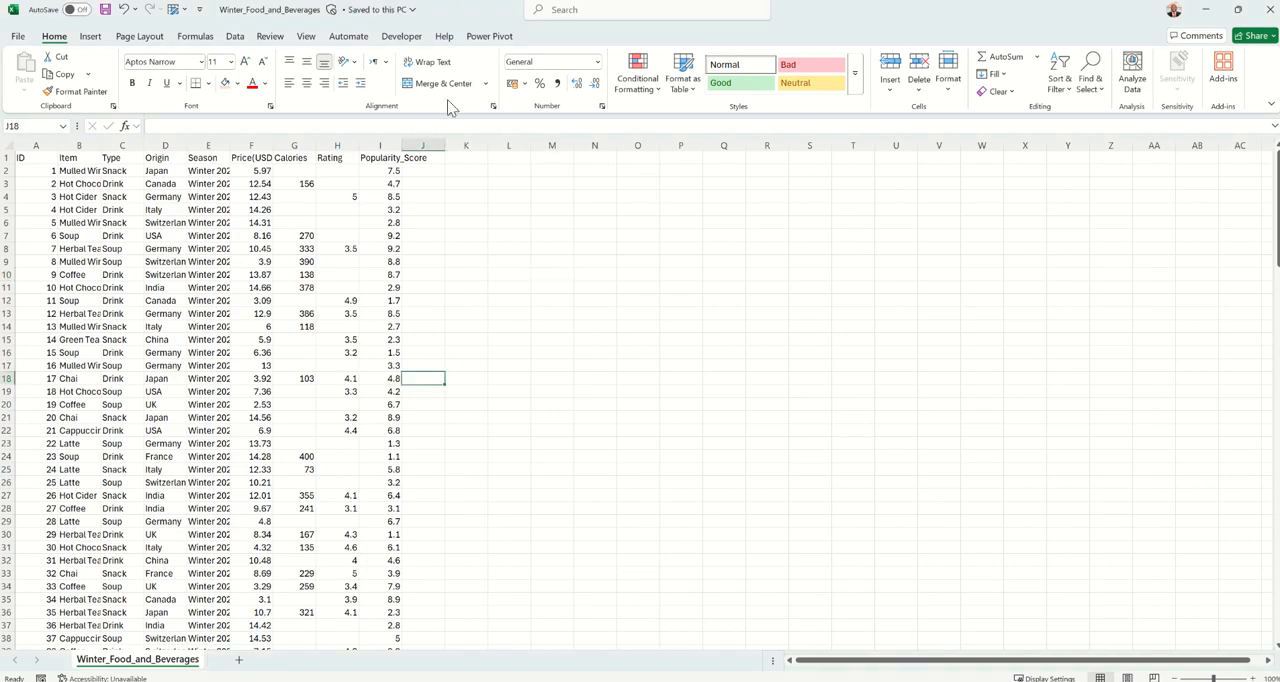
{"action": "mouse_move", "coordinate": [475, 6]}
{"action": "left_click", "coordinate": [506, 35]}
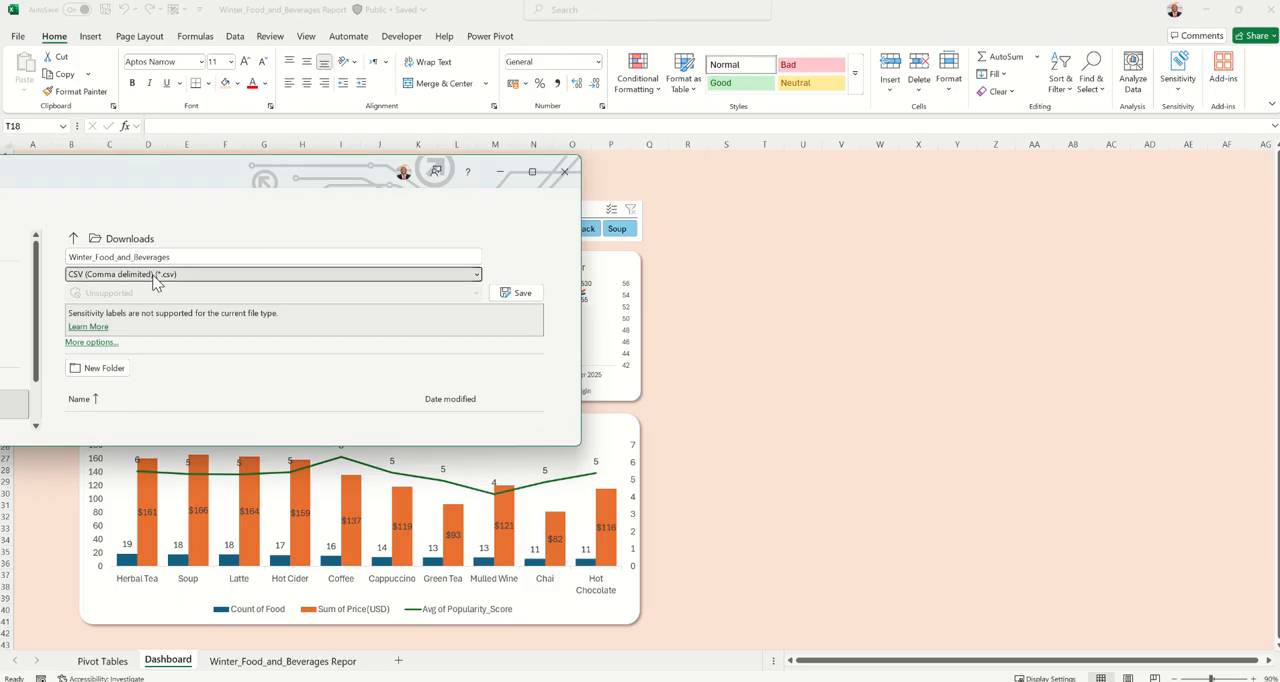
{"action": "left_click", "coordinate": [150, 274]}
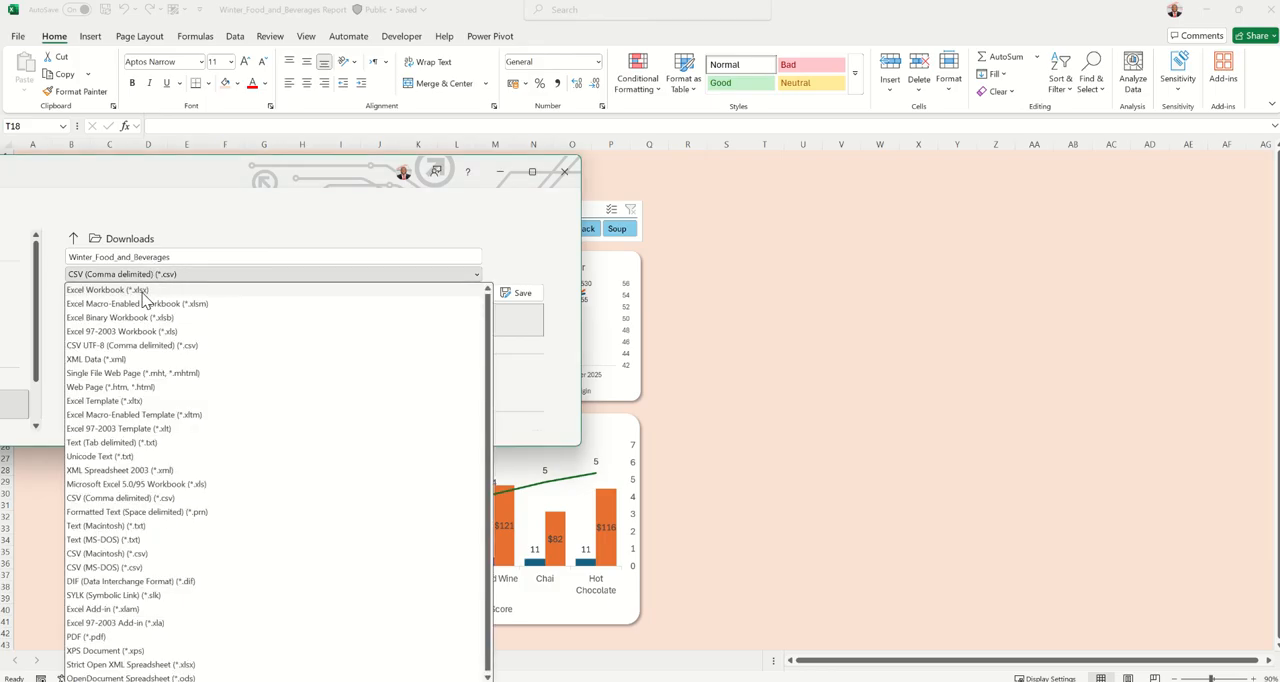
{"action": "left_click", "coordinate": [142, 291]}
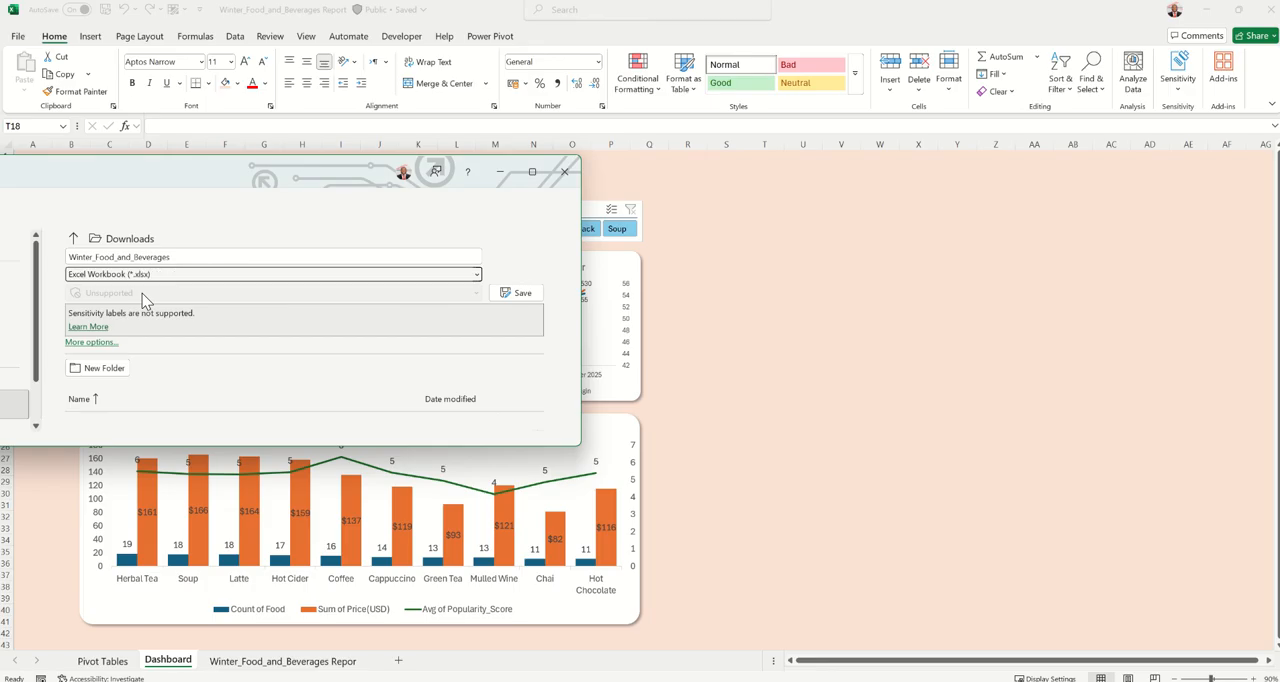
{"action": "left_click", "coordinate": [520, 292]}
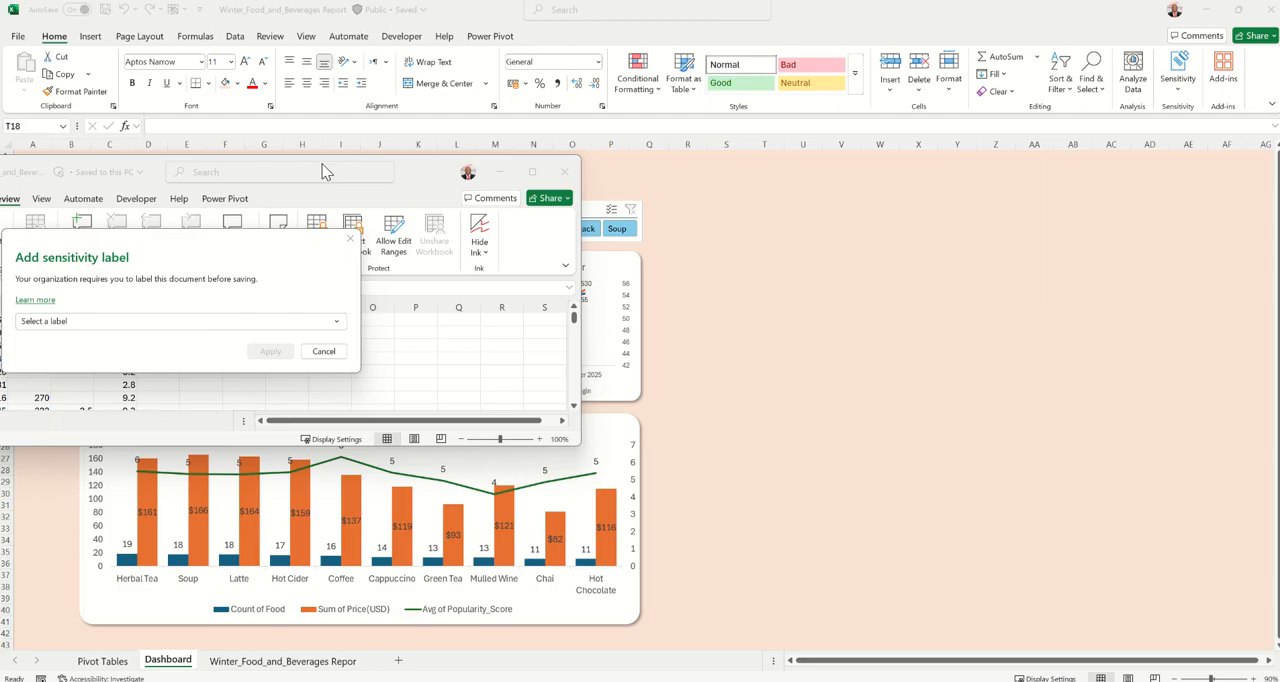
Apply the Public sensitivity label to finish saving the Winter_Food_and_Beverages workbook and maximize its window.
{"action": "mouse_move", "coordinate": [491, 6]}
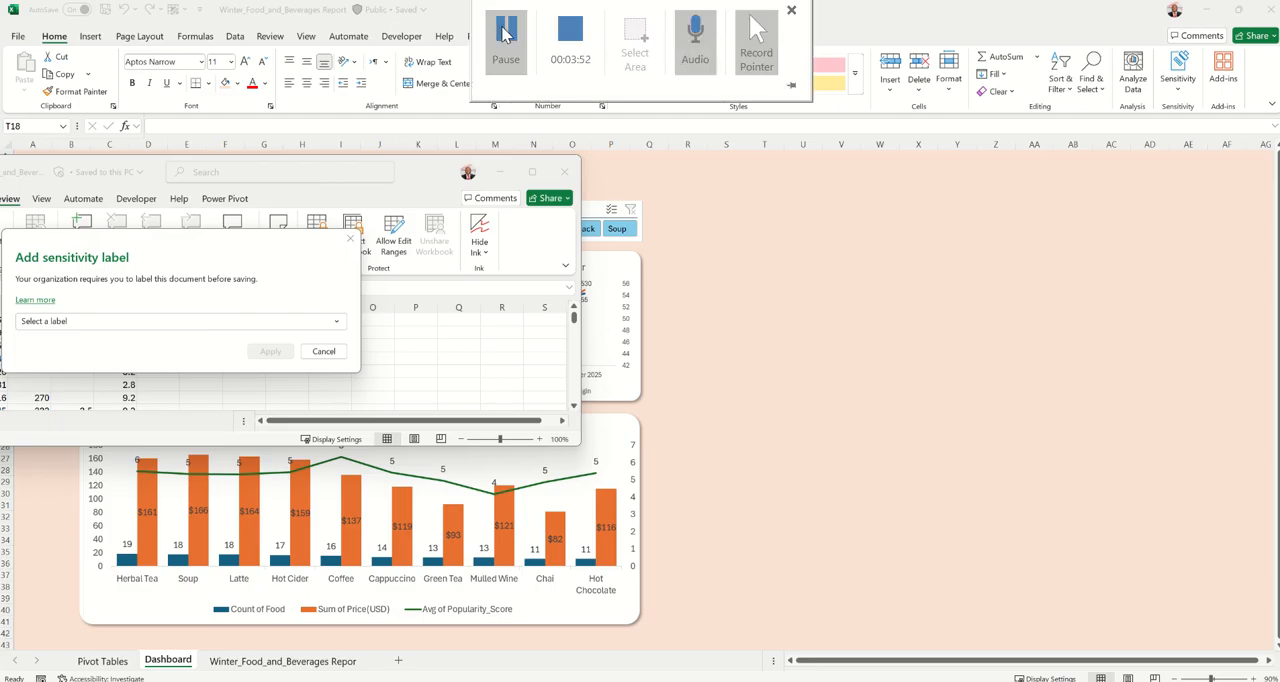
{"action": "left_click", "coordinate": [262, 321]}
{"action": "left_click", "coordinate": [208, 338]}
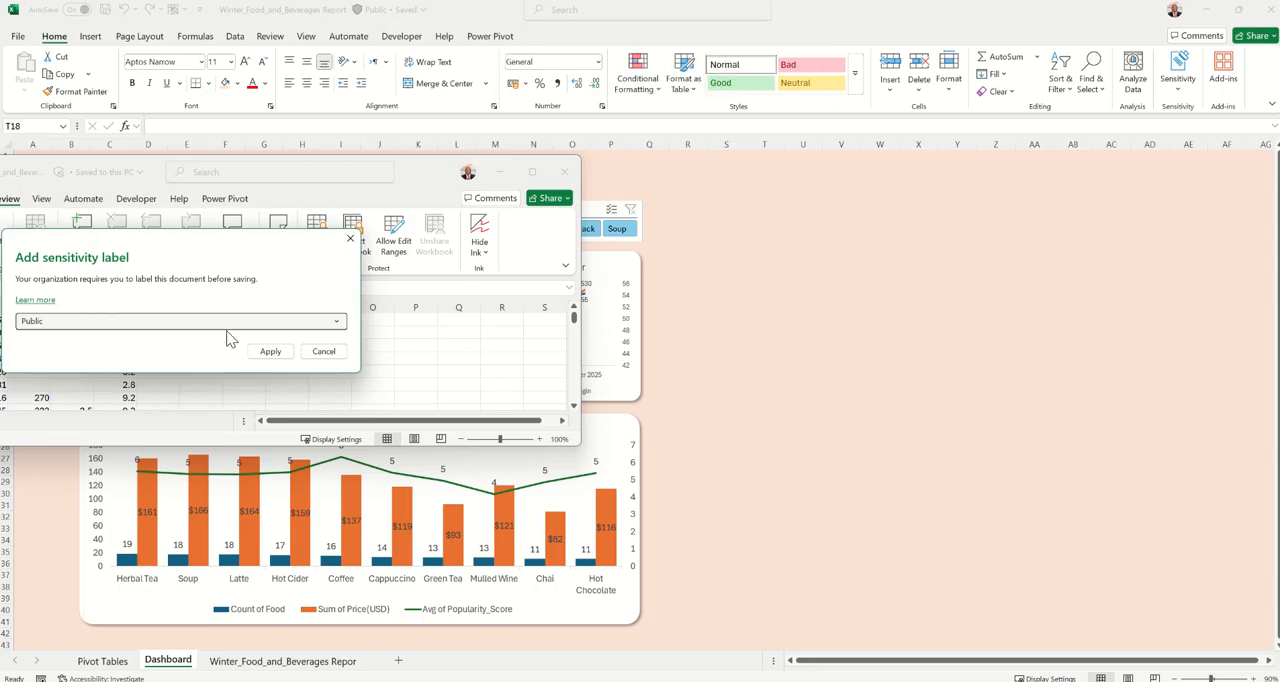
{"action": "left_click", "coordinate": [268, 351]}
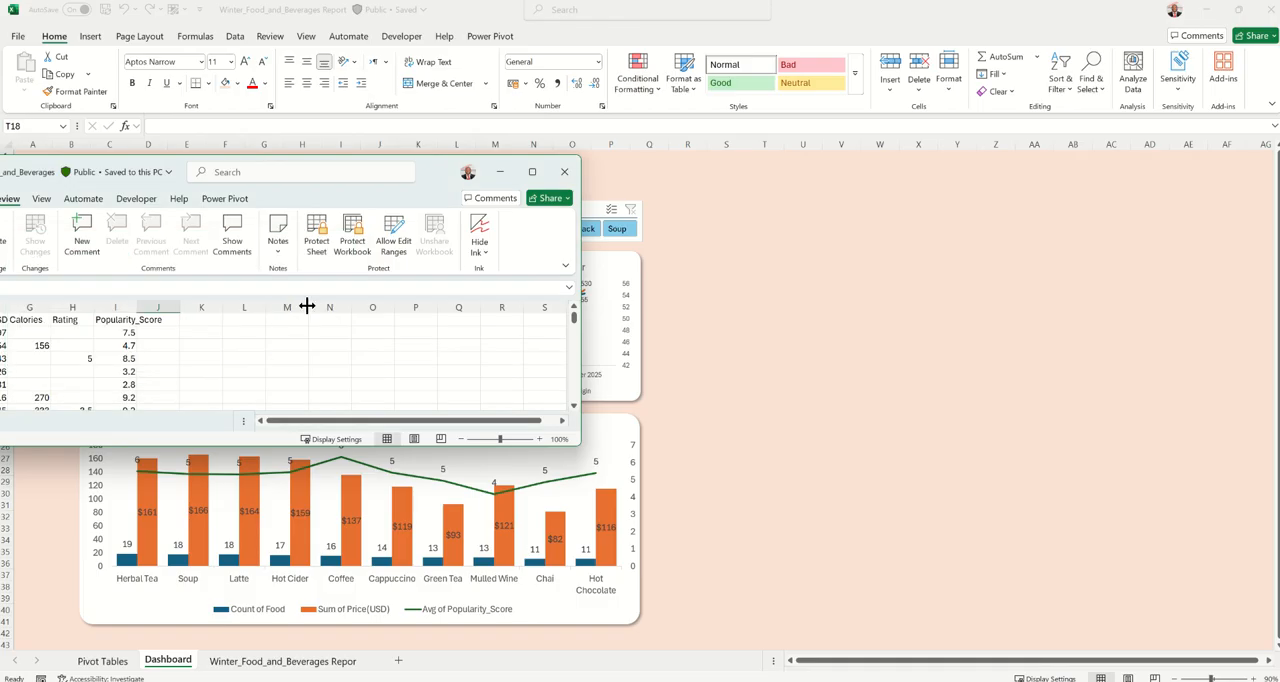
{"action": "mouse_move", "coordinate": [549, 3]}
{"action": "left_click", "coordinate": [516, 26]}
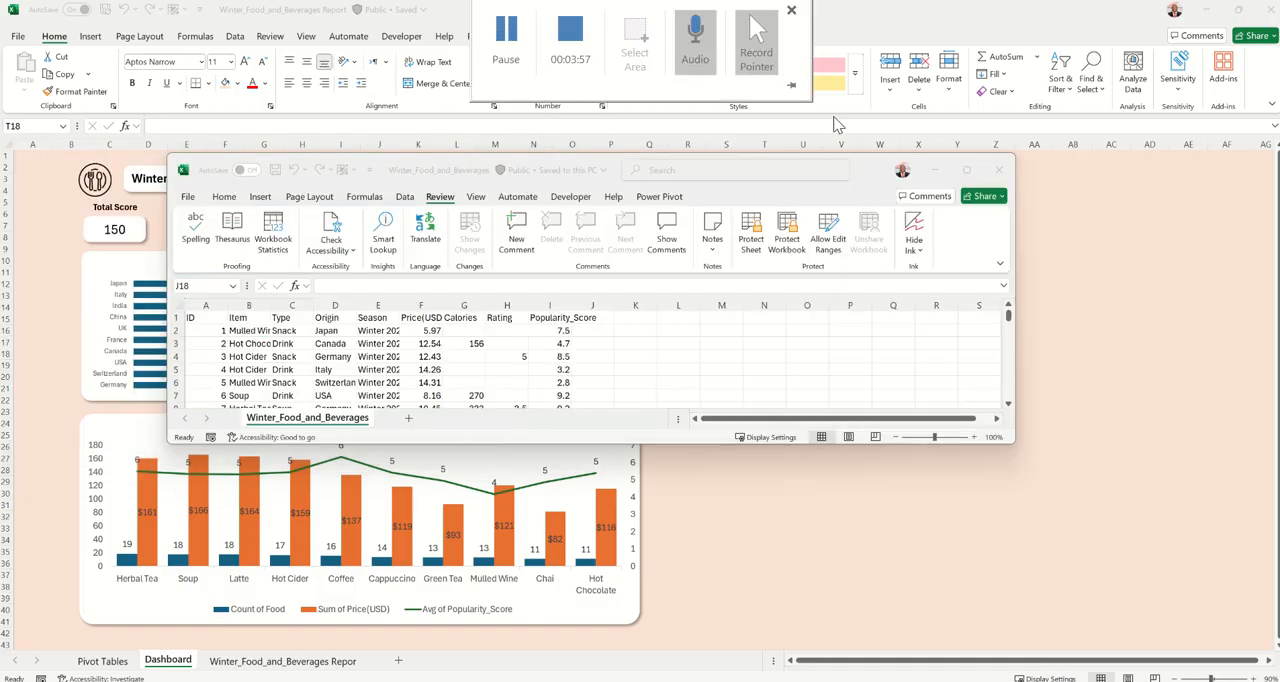
{"action": "left_click", "coordinate": [966, 171]}
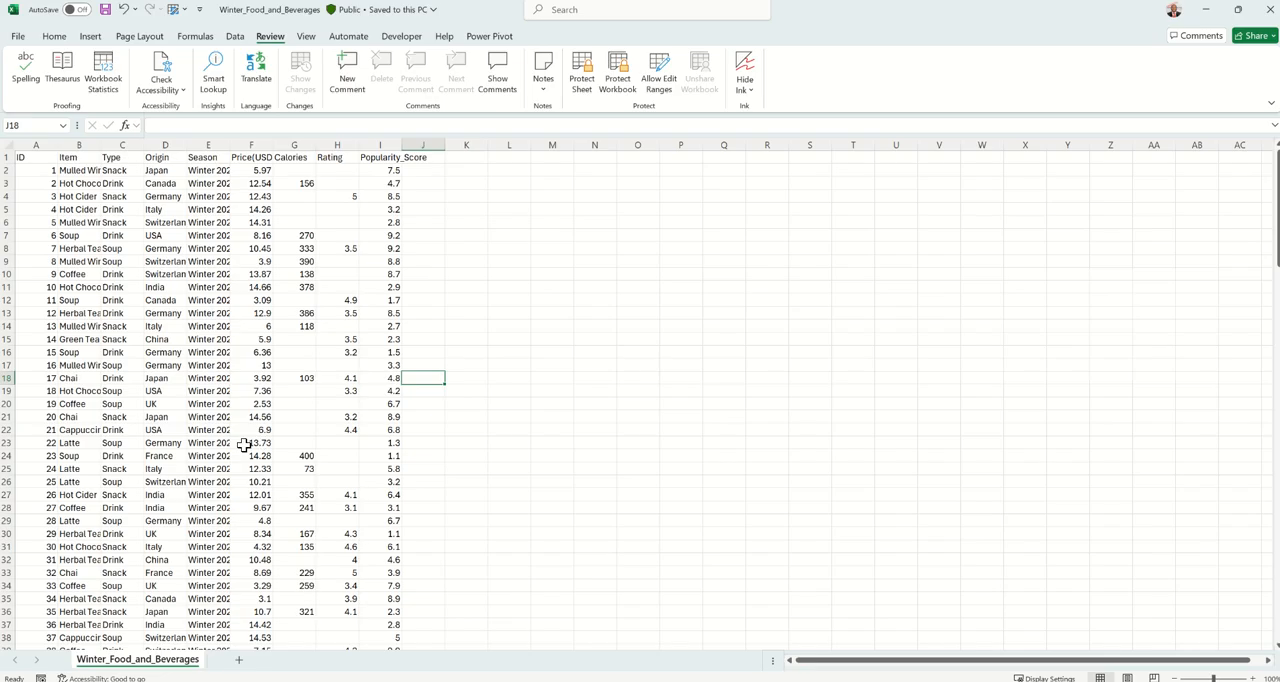
Check the cleaning notes in column K of the finished report's data sheet, and return to the Winter_Food_and_Beverages workbook.
{"action": "left_click", "coordinate": [201, 404]}
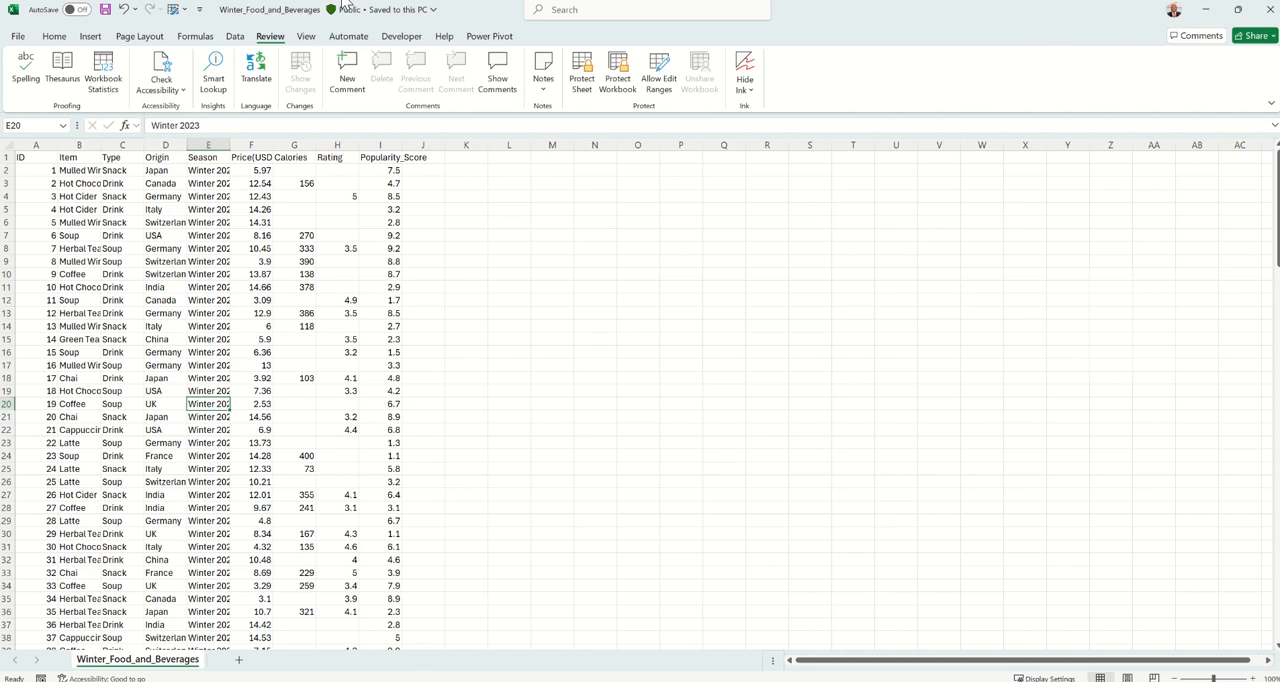
{"action": "mouse_move", "coordinate": [572, 3]}
{"action": "left_click", "coordinate": [643, 418]}
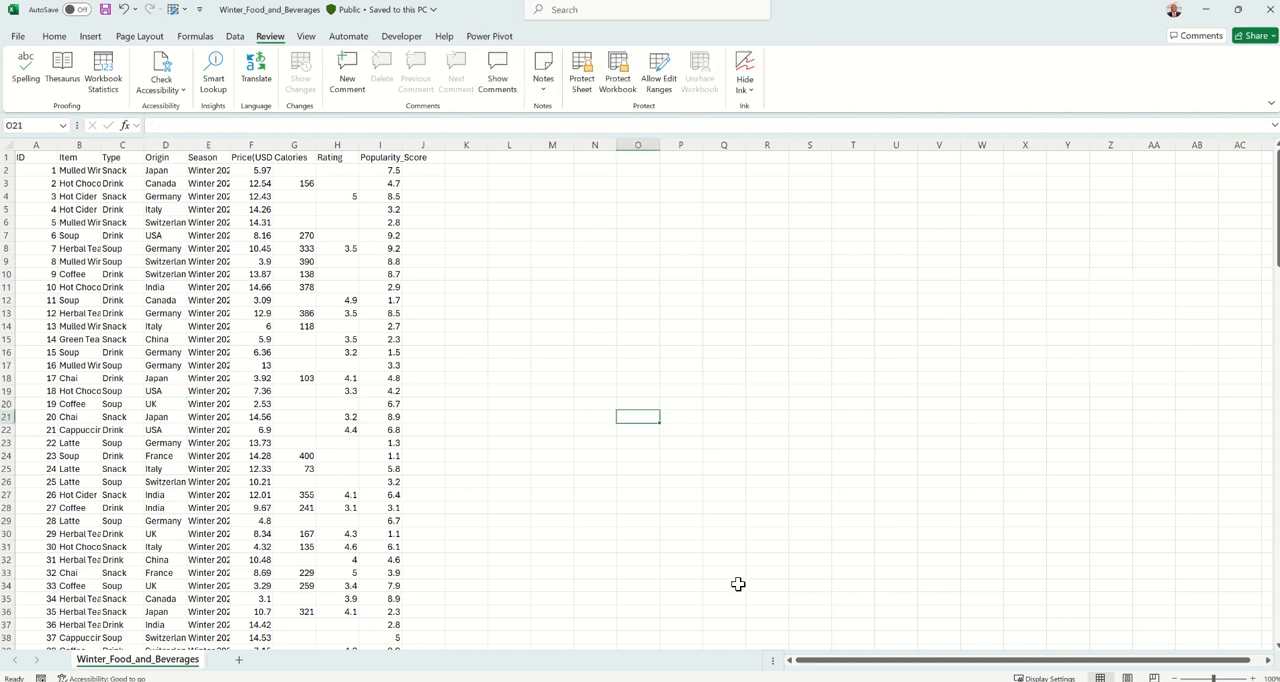
{"action": "mouse_move", "coordinate": [762, 680]}
{"action": "left_click", "coordinate": [729, 652]}
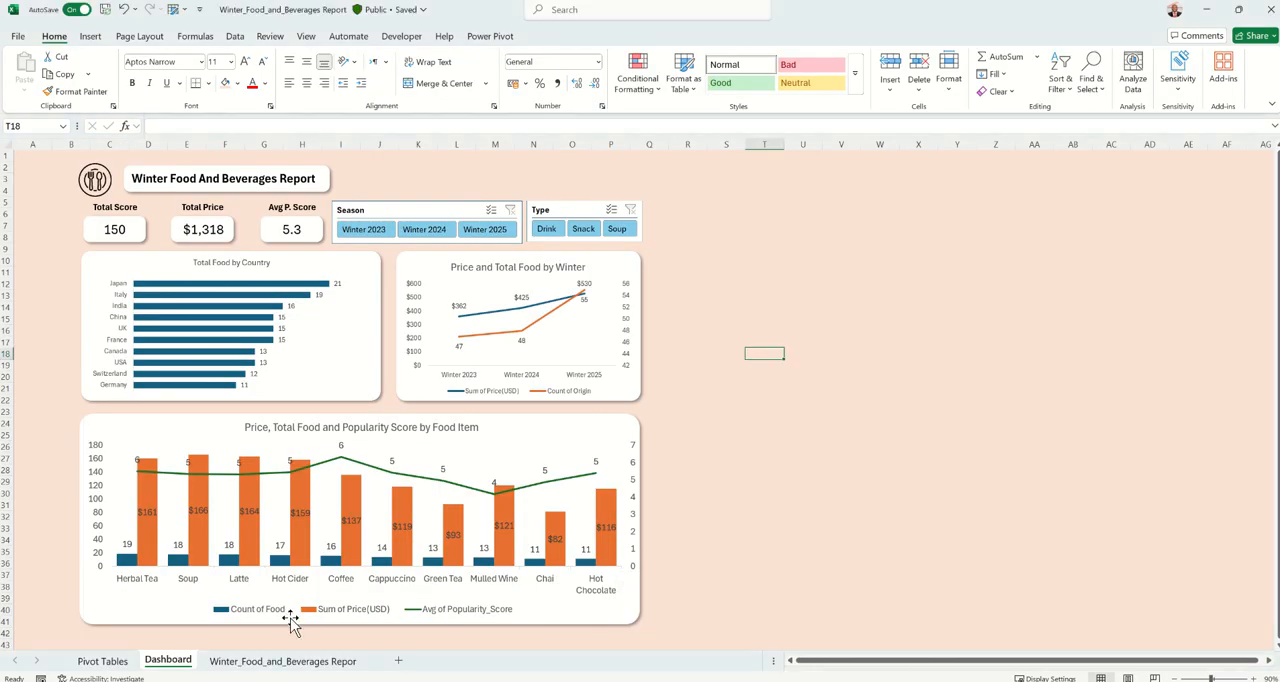
{"action": "left_click", "coordinate": [283, 660]}
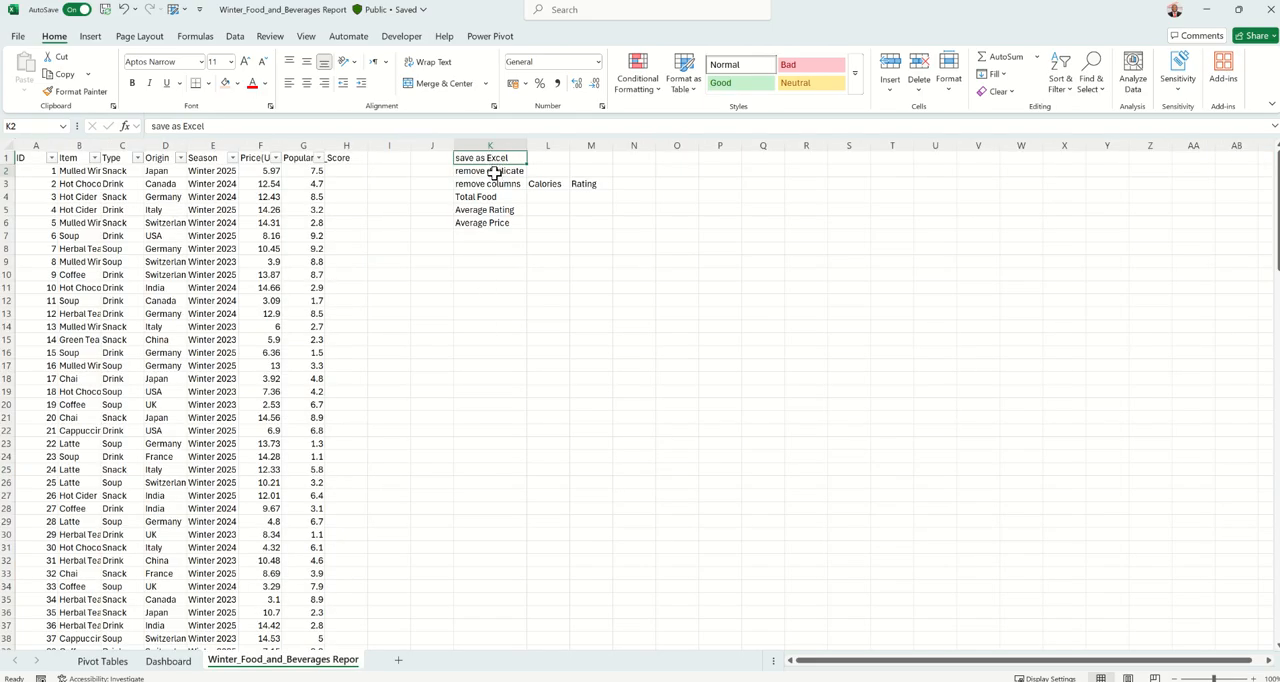
{"action": "left_click", "coordinate": [493, 172]}
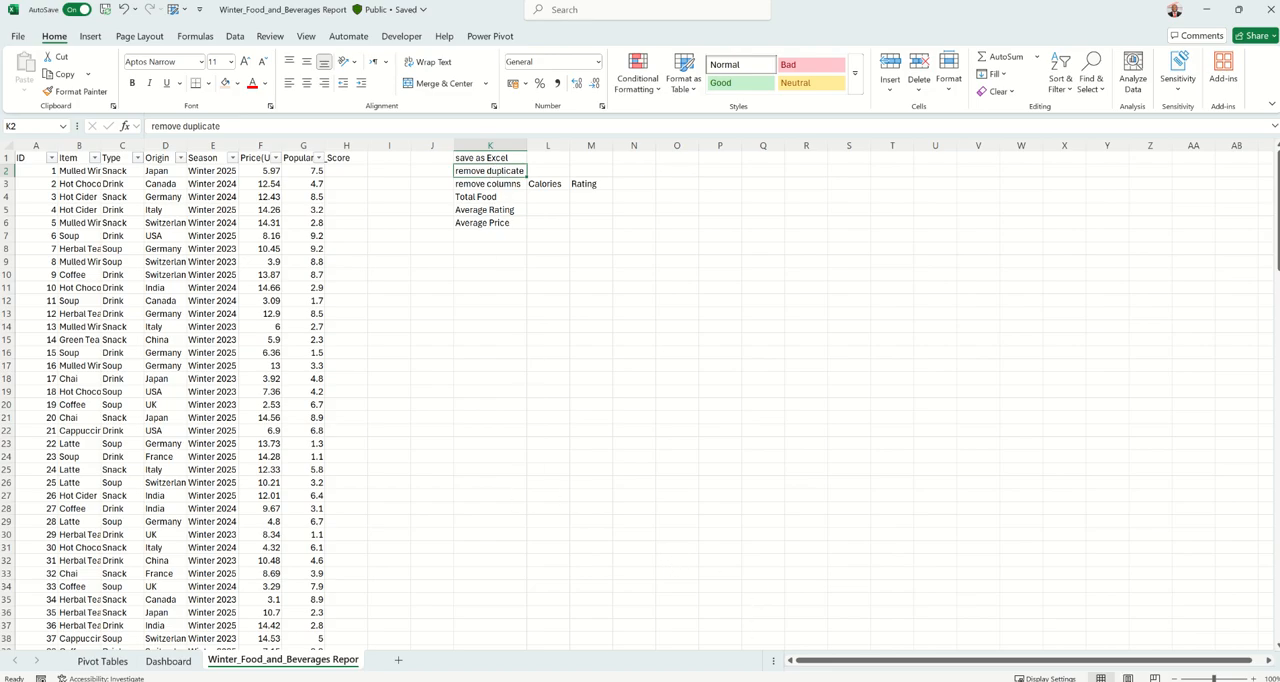
{"action": "left_click", "coordinate": [871, 645]}
{"action": "left_click", "coordinate": [509, 391]}
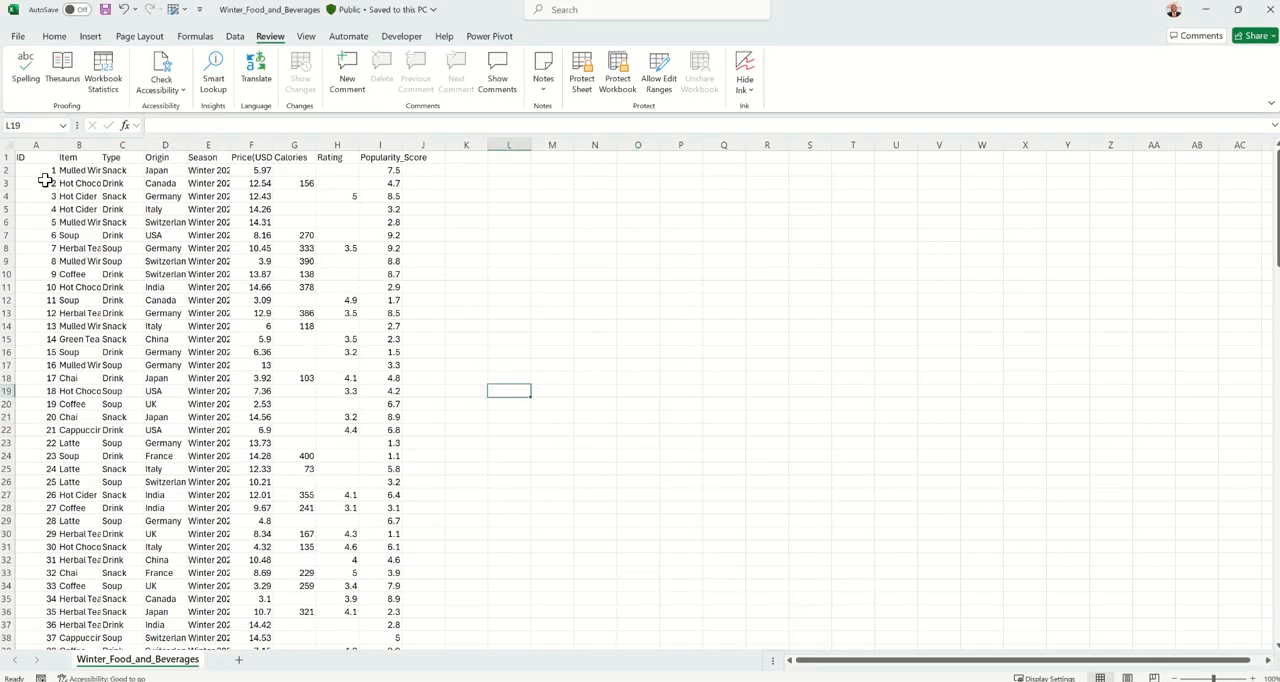
{"action": "left_click_drag", "start_coordinate": [55, 144], "coordinate": [31, 145]}
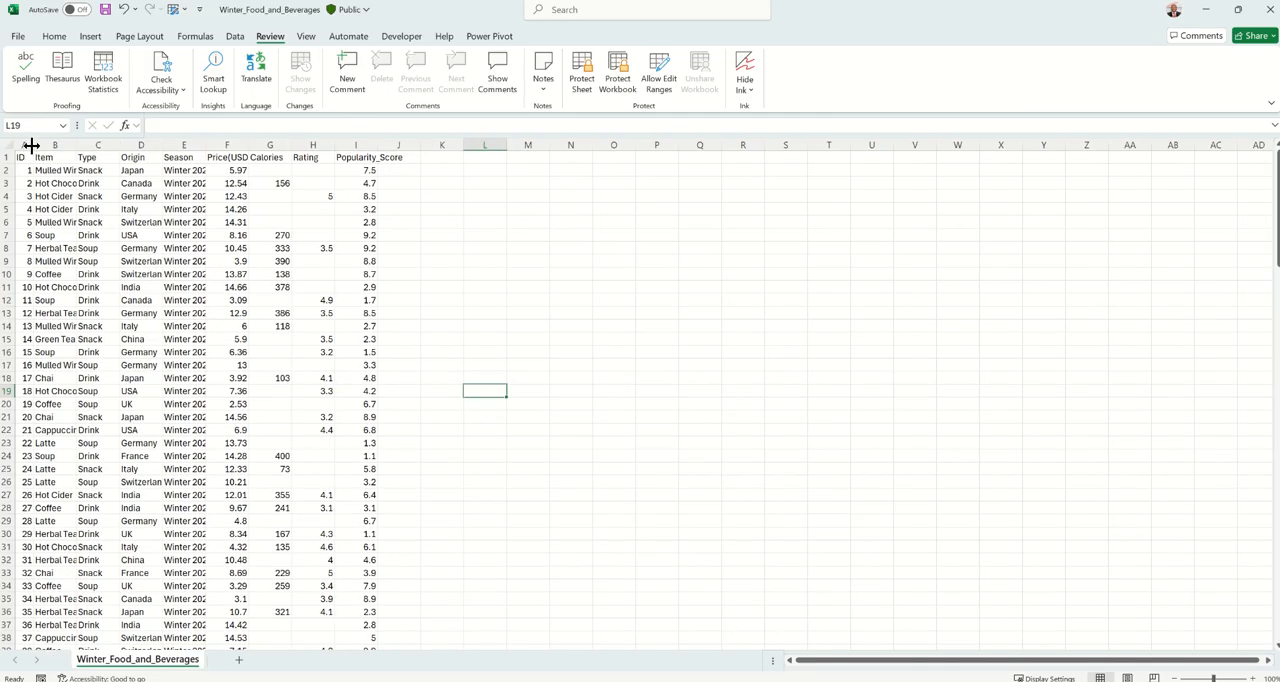
{"action": "key", "text": "ctrl+z"}
{"action": "left_click", "coordinate": [31, 141]}
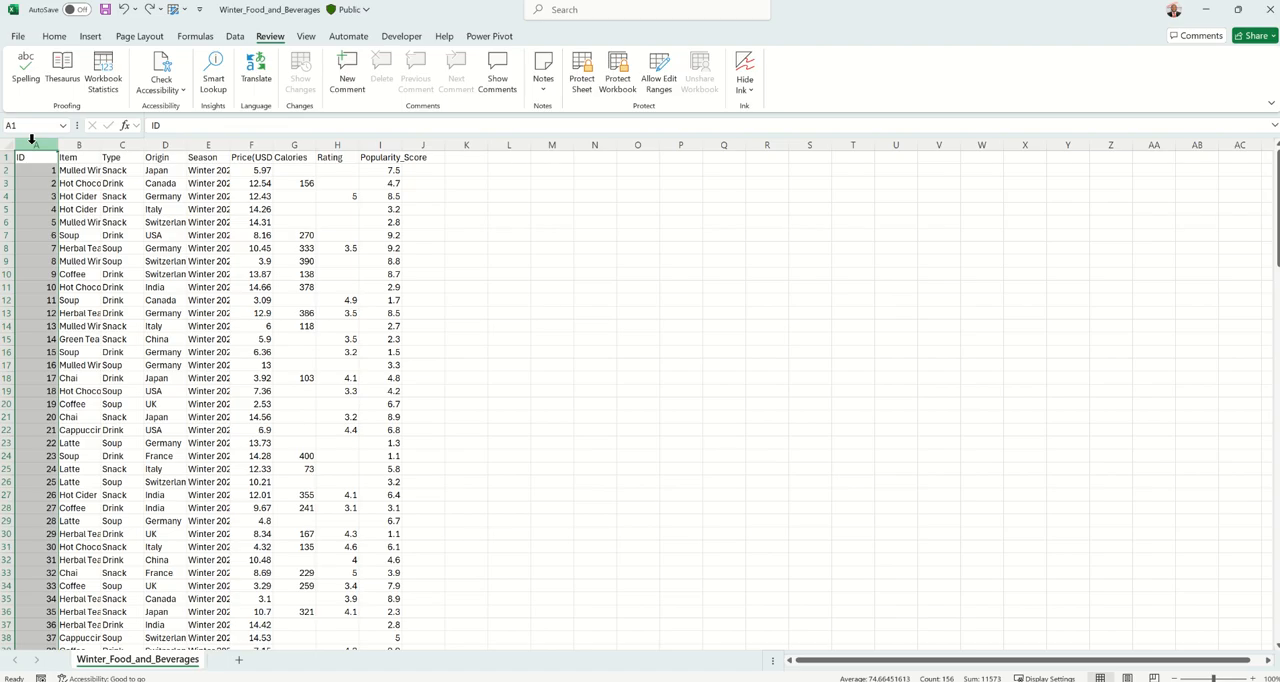
{"action": "left_click", "coordinate": [392, 138], "text": "shift"}
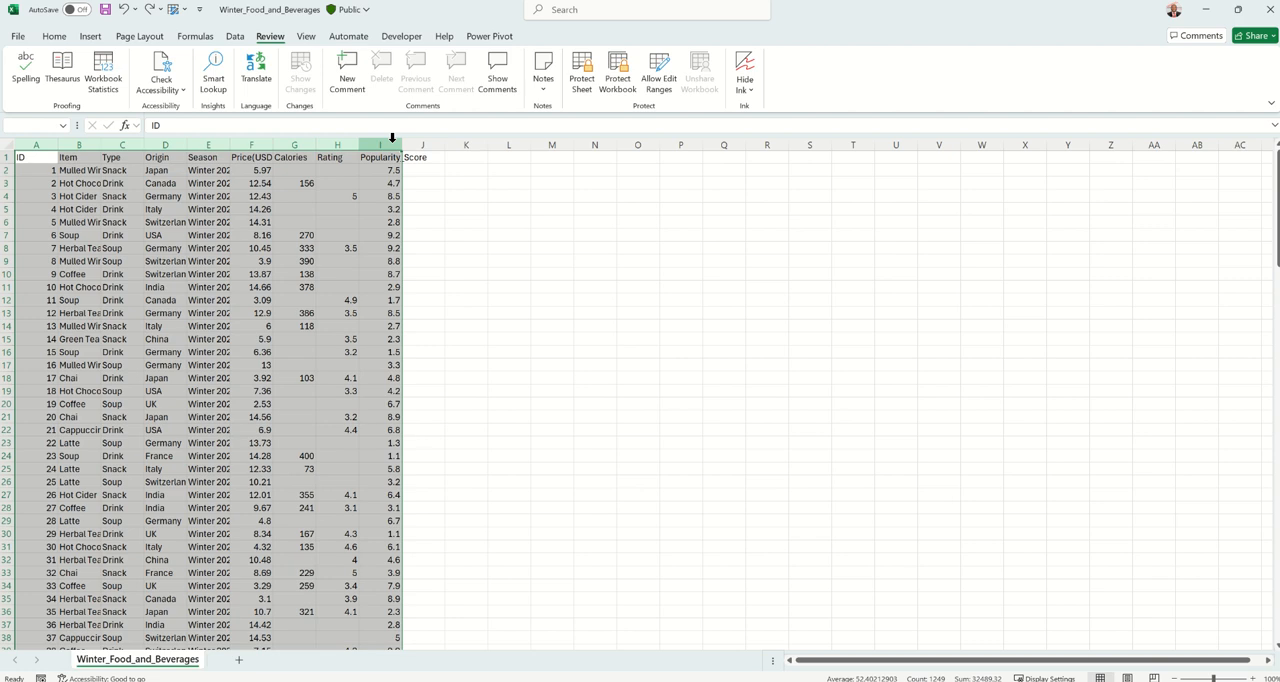
{"action": "left_click", "coordinate": [235, 36]}
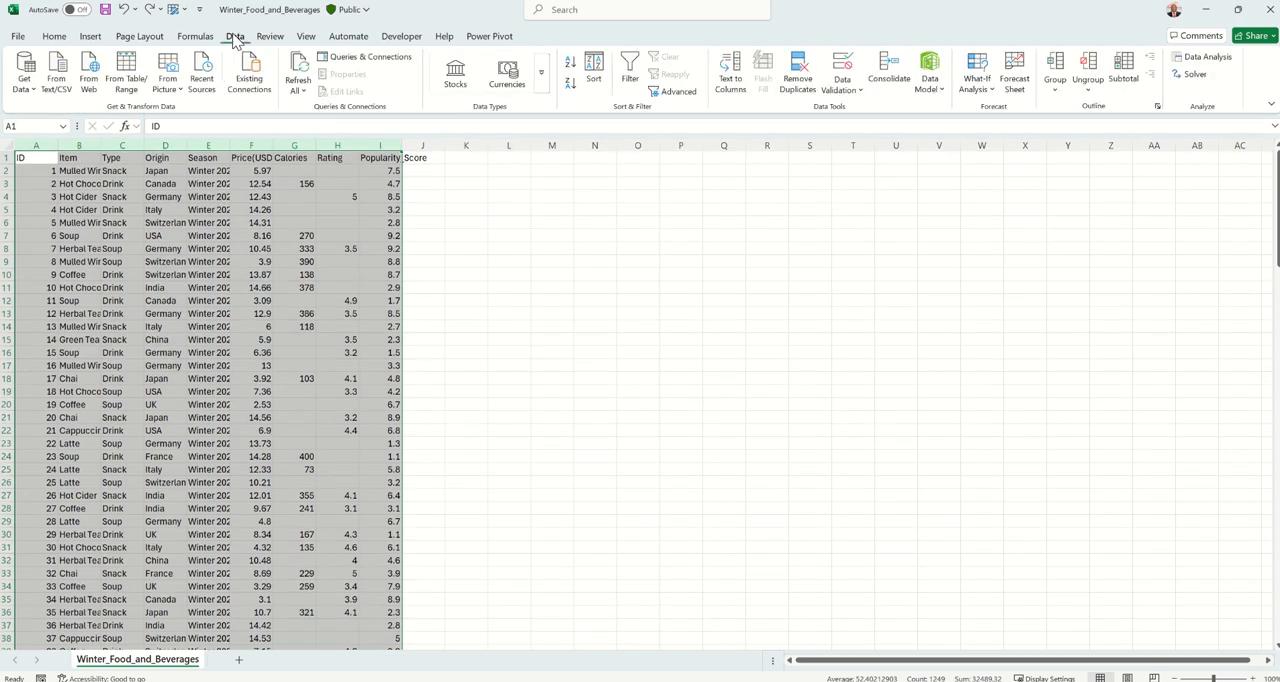
{"action": "left_click", "coordinate": [797, 80]}
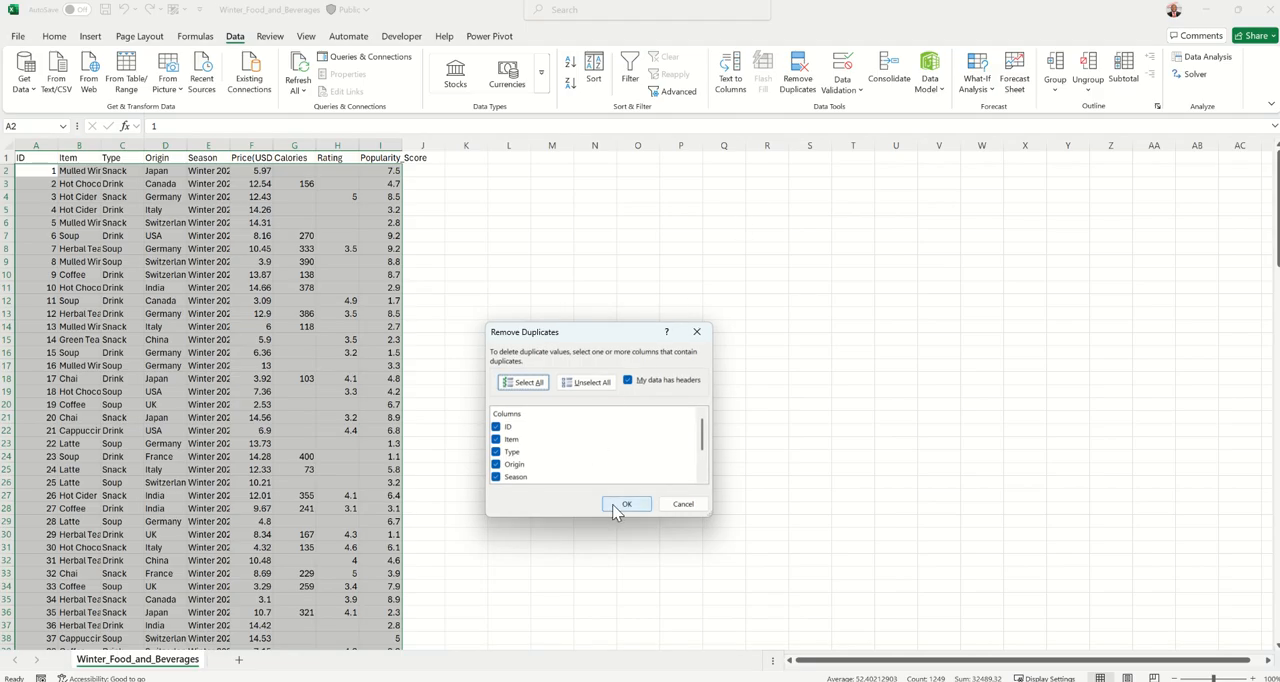
{"action": "left_click", "coordinate": [675, 505]}
Examine the records at the end of the data for repeated IDs, highlighting row 152 across columns A to I.
{"action": "left_click", "coordinate": [70, 379]}
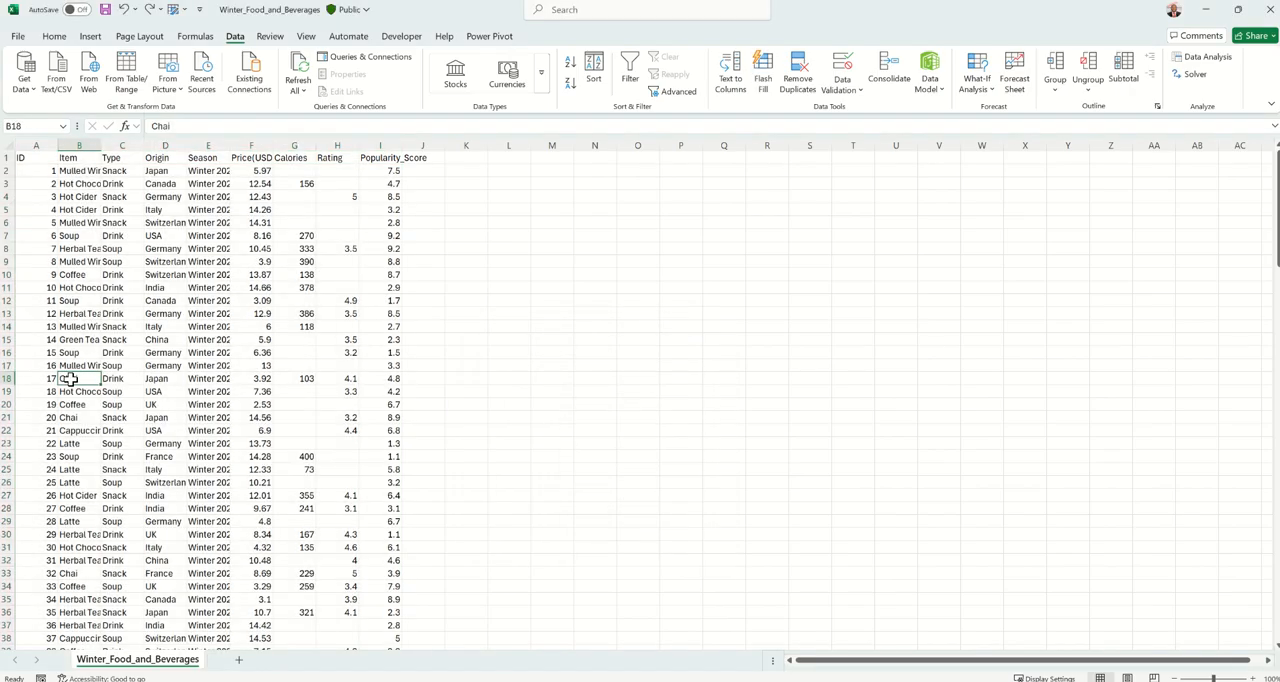
{"action": "key", "text": "Left"}
{"action": "key", "text": "ctrl+Down"}
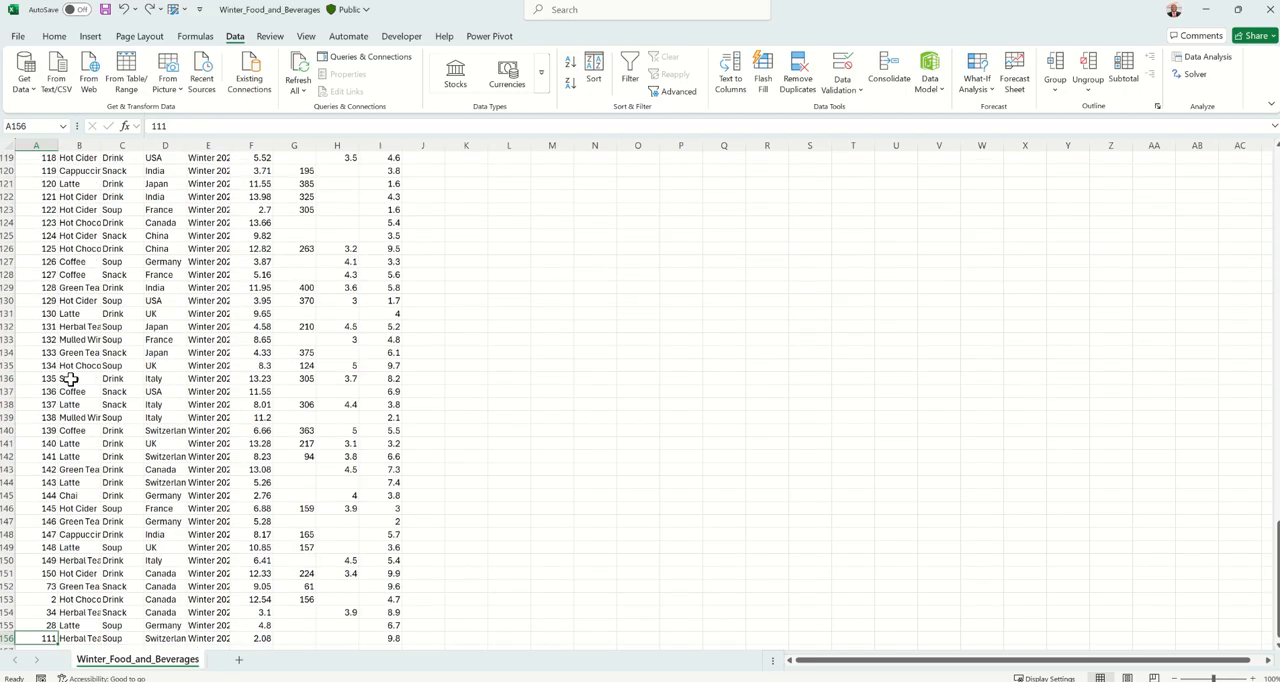
{"action": "key", "text": "Up"}
{"action": "key", "text": "Up"}
{"action": "key", "text": "Up"}
{"action": "key", "text": "Up"}
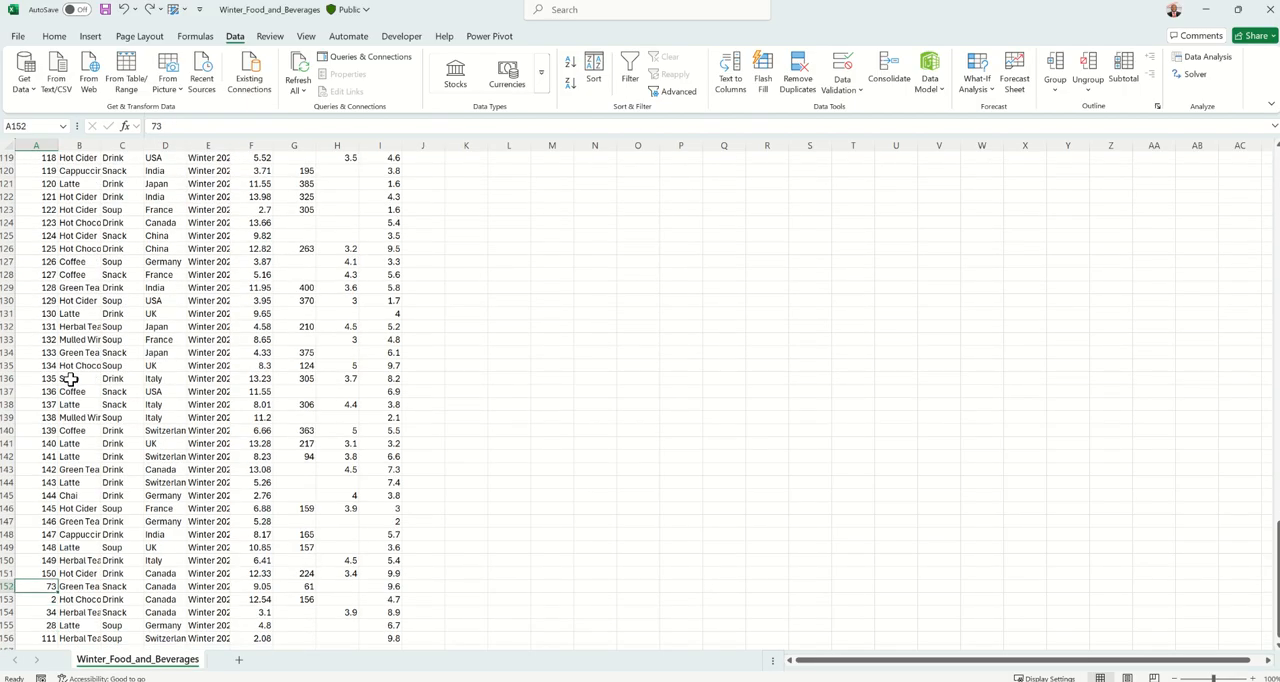
{"action": "key", "text": "shift+Right"}
{"action": "key", "text": "shift+Right"}
{"action": "key", "text": "shift+Right"}
{"action": "key", "text": "shift+Right"}
{"action": "key", "text": "shift+Right"}
{"action": "key", "text": "shift+Right"}
{"action": "key", "text": "shift+Right"}
{"action": "key", "text": "shift+Right"}
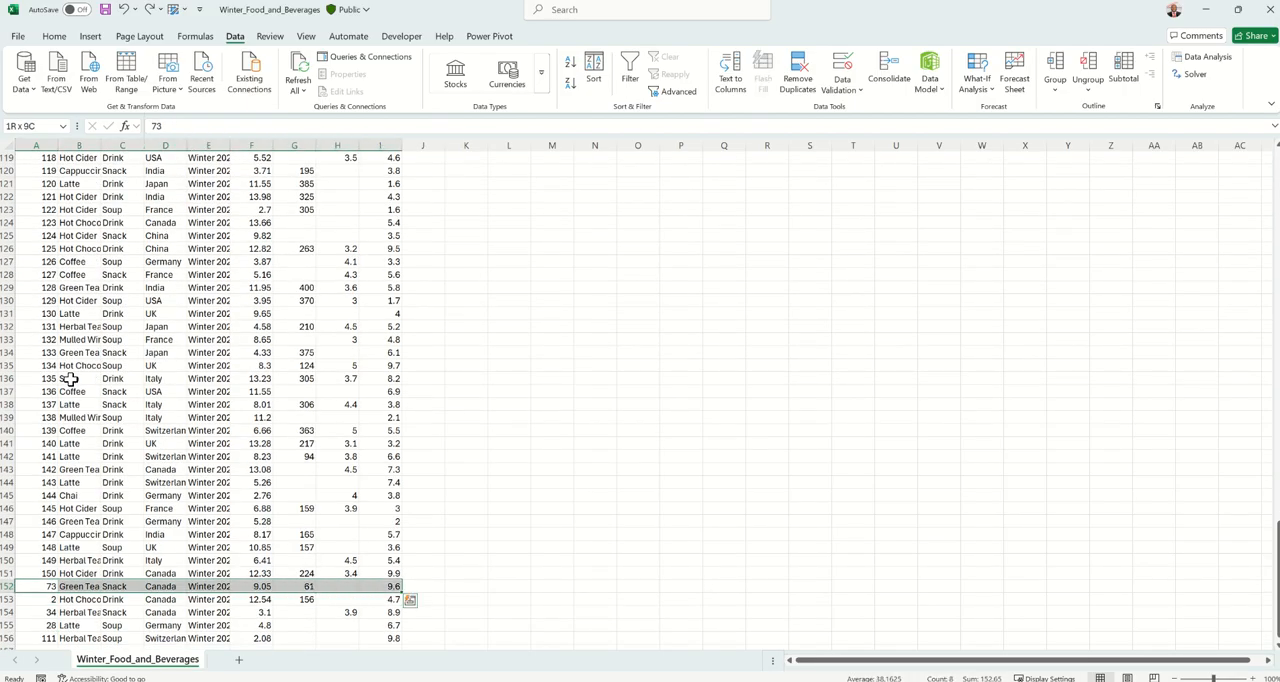
{"action": "key", "text": "Left"}
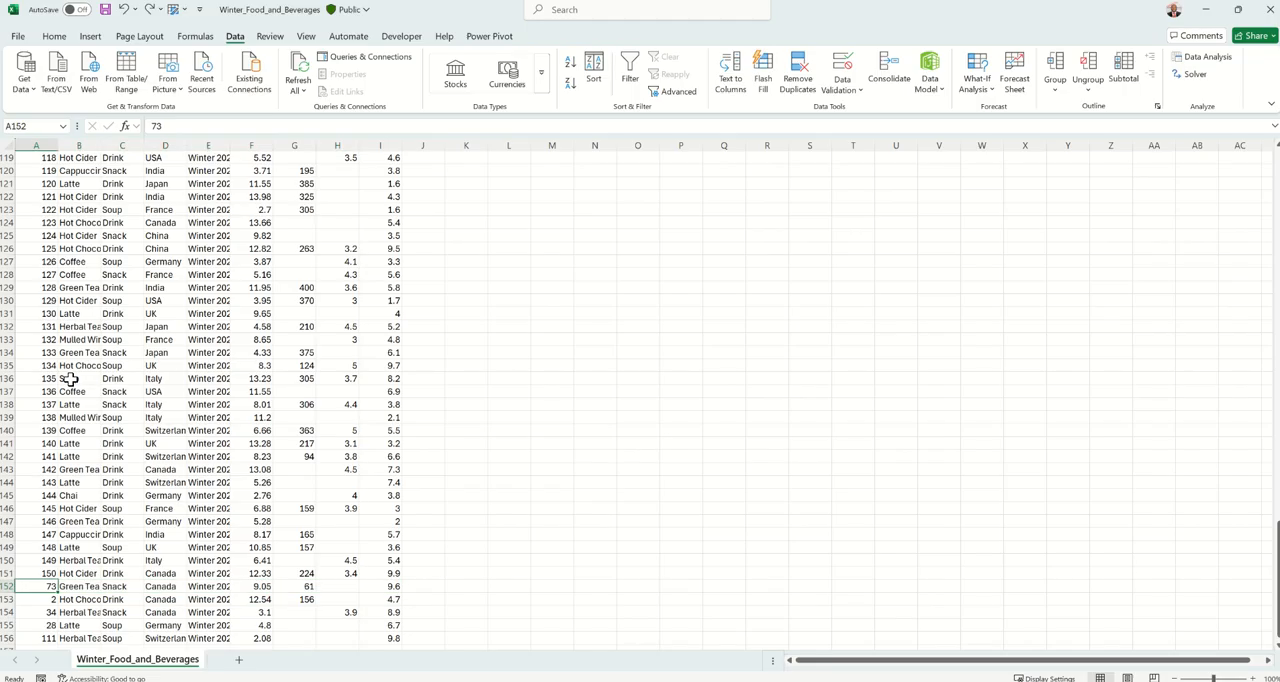
Compare the record with ID 2 near the start of the data with the repeated entries in rows 152 to 156.
{"action": "key", "text": "ctrl+Home"}
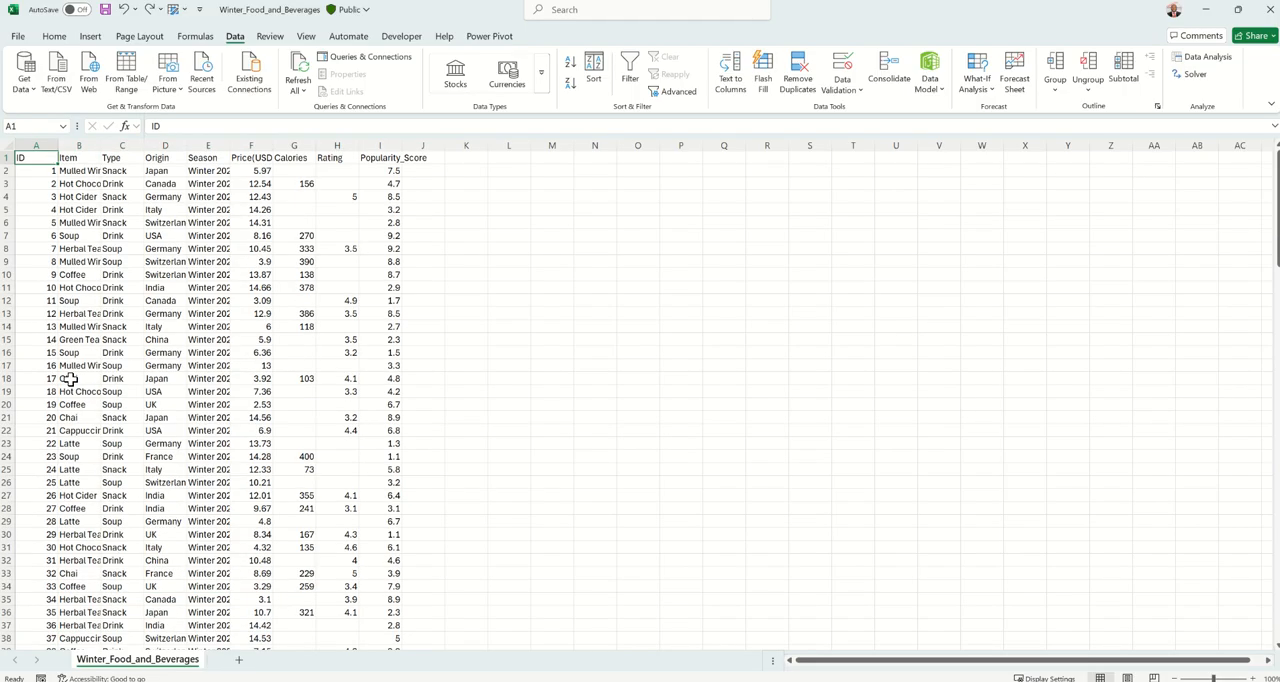
{"action": "key", "text": "Down"}
{"action": "key", "text": "Down"}
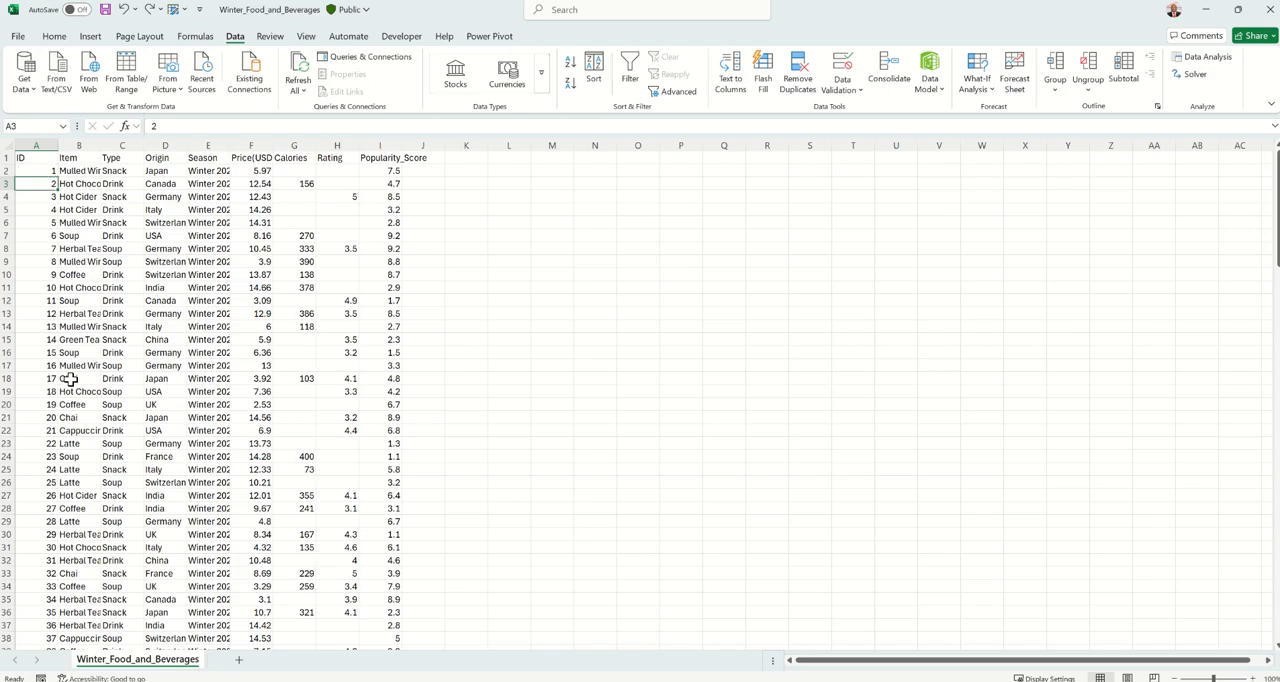
{"action": "key", "text": "ctrl+Down"}
{"action": "key", "text": "Up"}
{"action": "key", "text": "Up"}
{"action": "key", "text": "Up"}
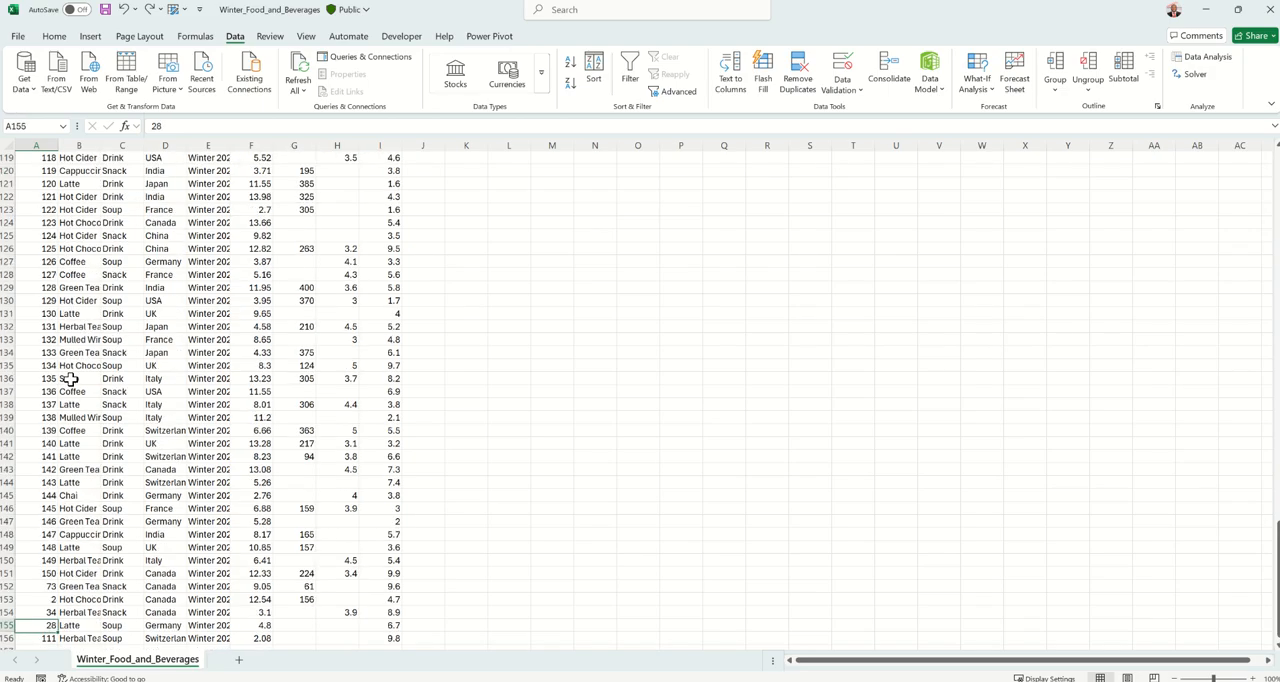
{"action": "key", "text": "Up"}
{"action": "key", "text": "shift+Right"}
{"action": "key", "text": "shift+Right"}
{"action": "key", "text": "shift+Right"}
{"action": "key", "text": "shift+Right"}
{"action": "key", "text": "shift+Right"}
{"action": "key", "text": "shift+Right"}
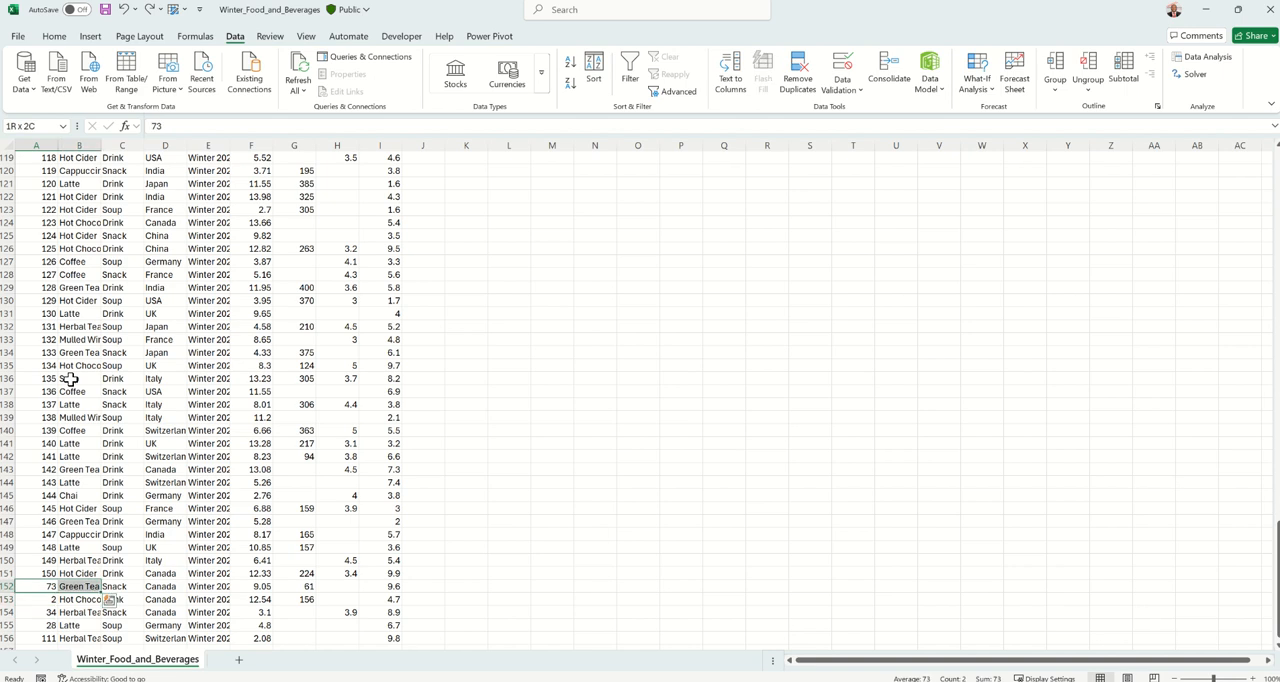
{"action": "key", "text": "shift+Right"}
{"action": "key", "text": "shift+Right"}
{"action": "key", "text": "shift+Down"}
{"action": "key", "text": "shift+Down"}
{"action": "key", "text": "shift+Down"}
{"action": "key", "text": "shift+Down"}
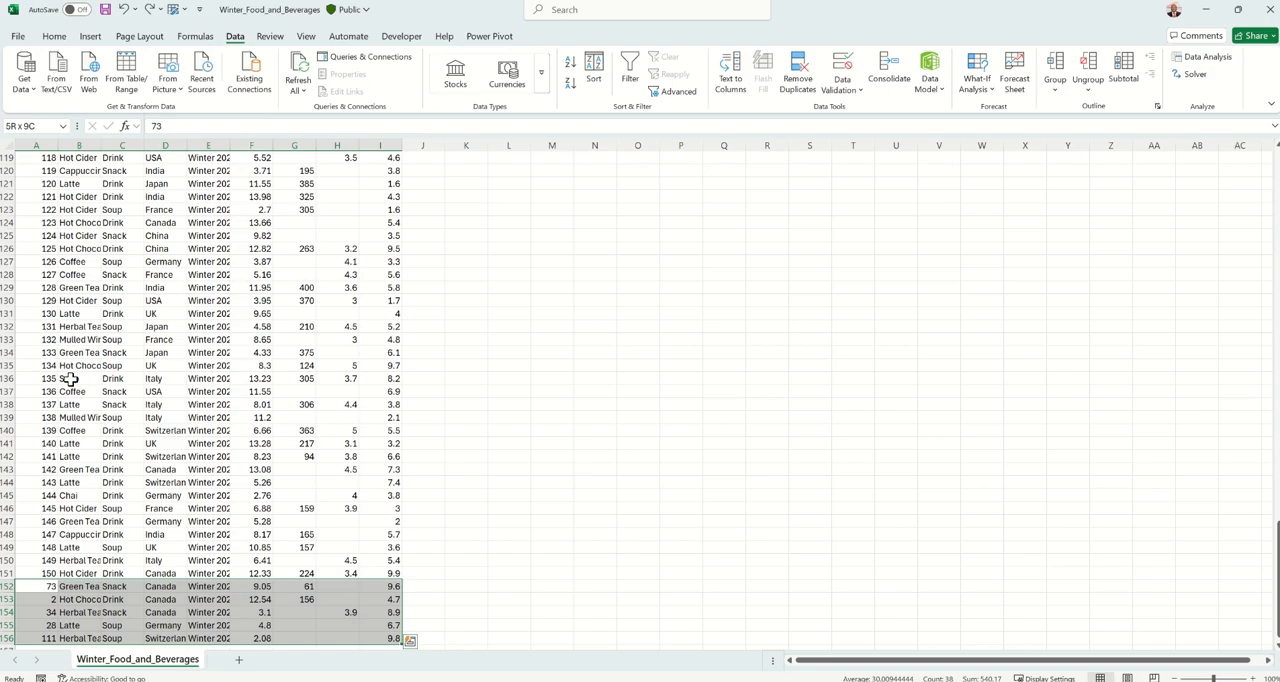
{"action": "key", "text": "ctrl+Home"}
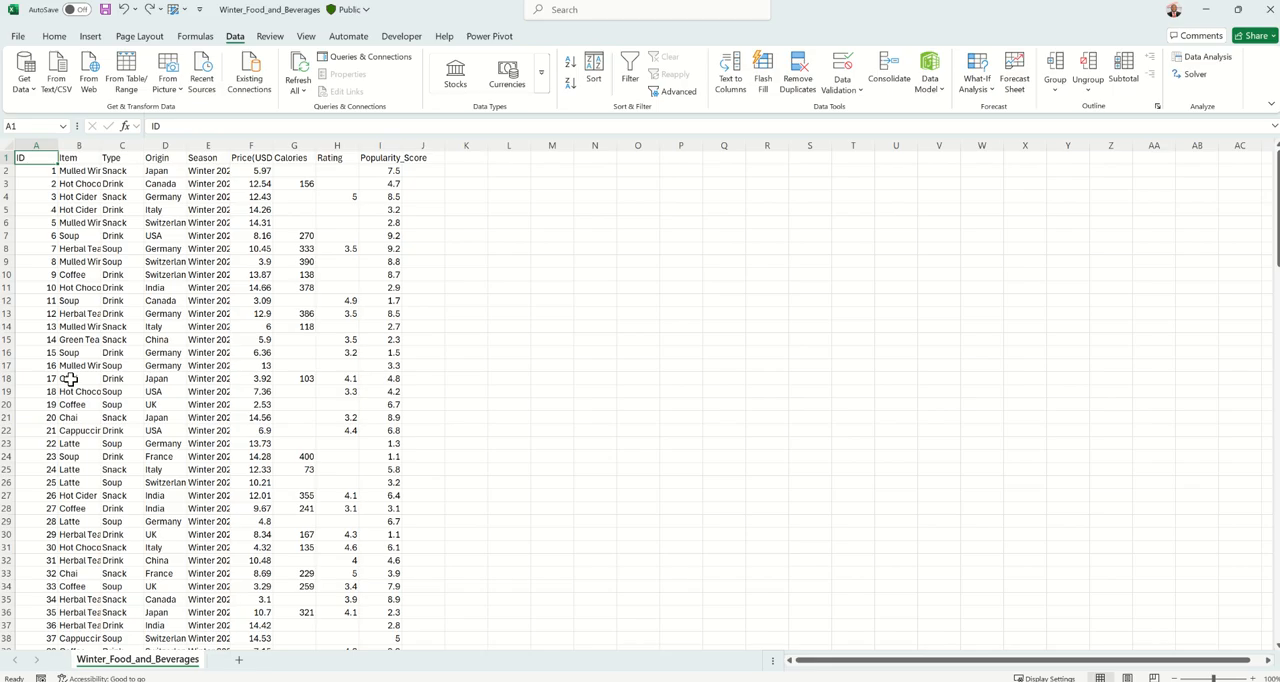
Remove duplicate rows from columns A to I, checking all columns and treating the first row as headers.
{"action": "left_click", "coordinate": [34, 141]}
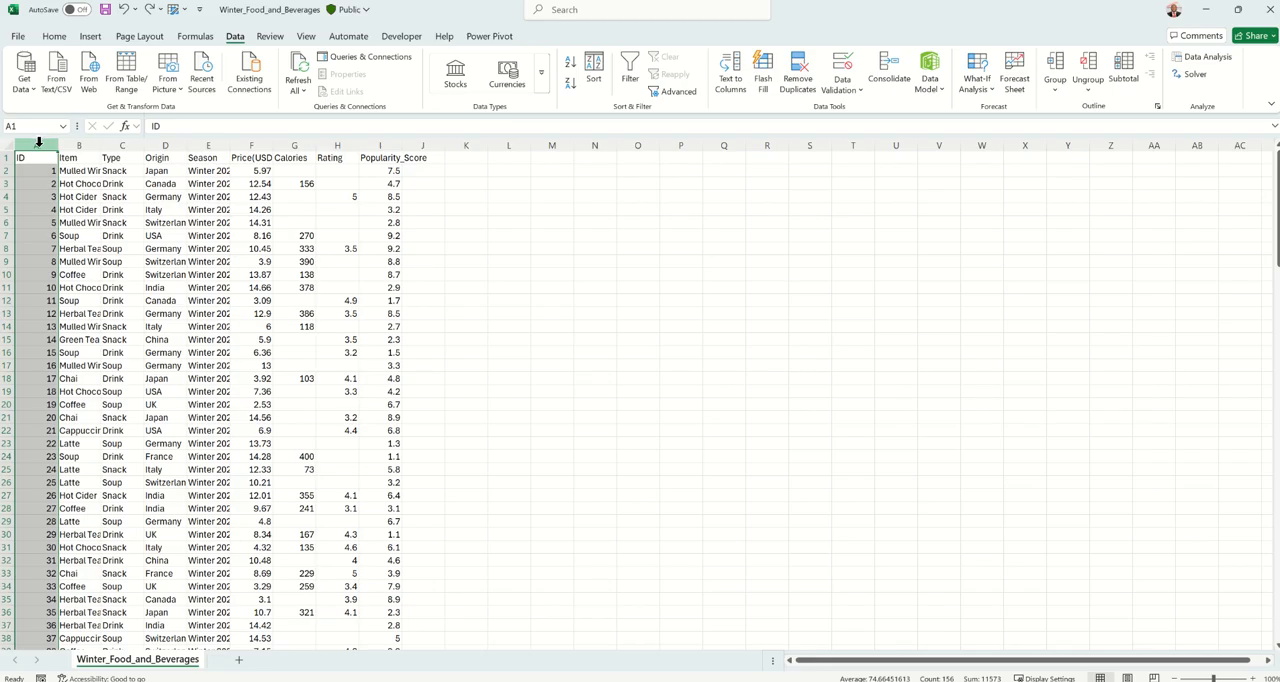
{"action": "left_click", "coordinate": [383, 143], "text": "shift"}
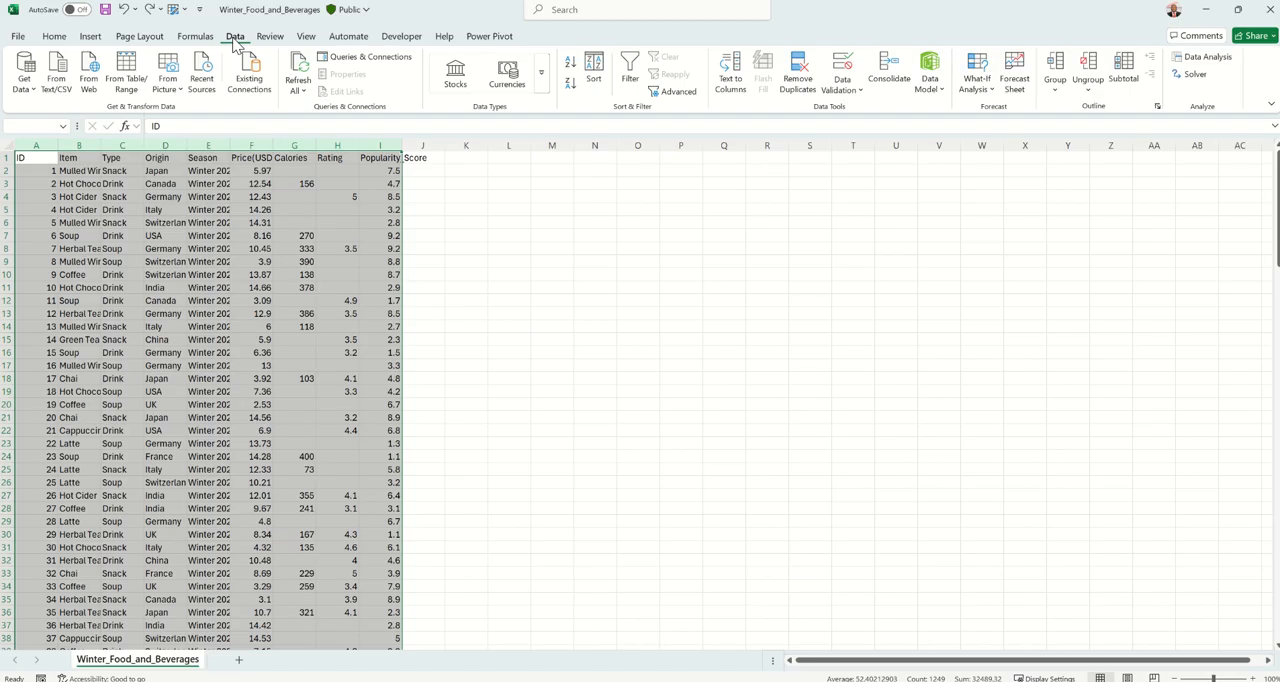
{"action": "left_click", "coordinate": [798, 76]}
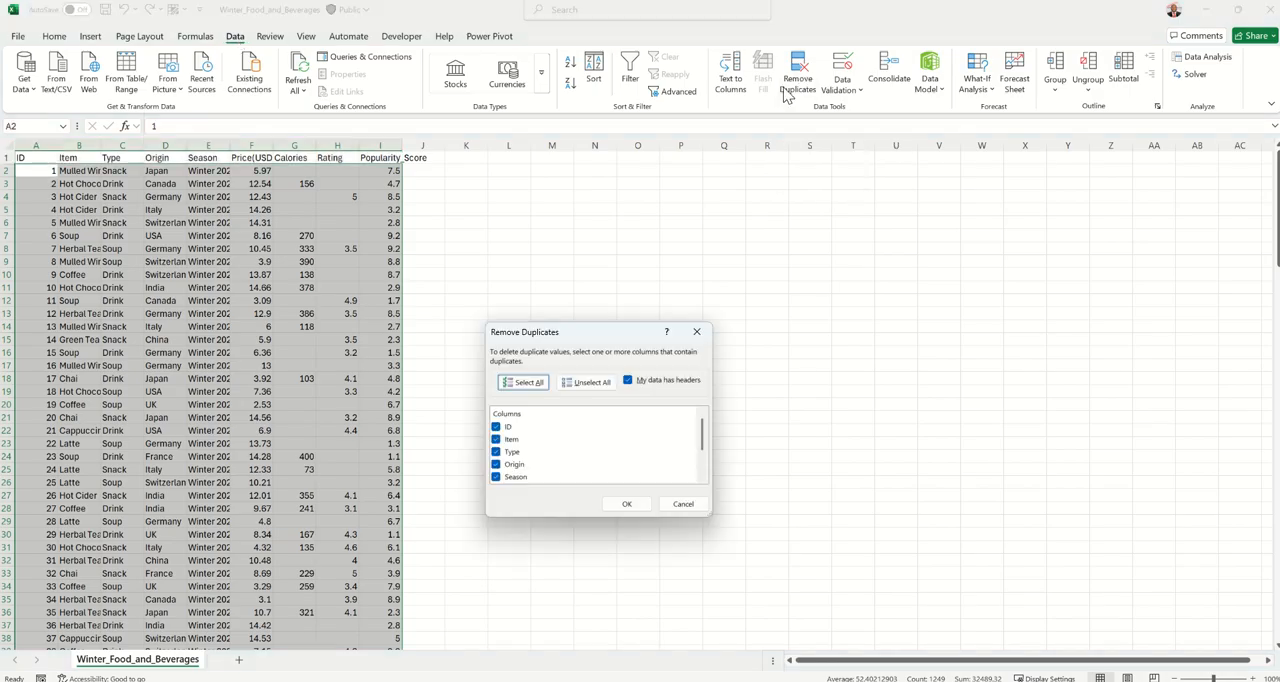
{"action": "left_click", "coordinate": [624, 504]}
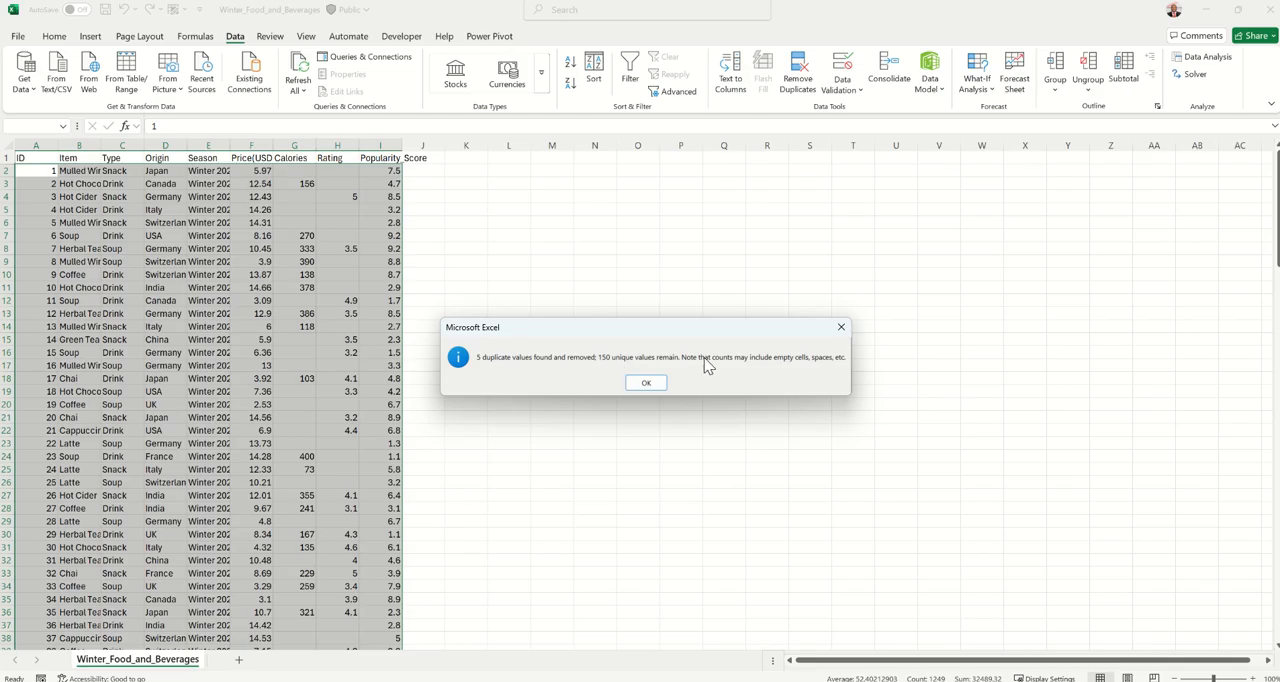
{"action": "left_click", "coordinate": [652, 384]}
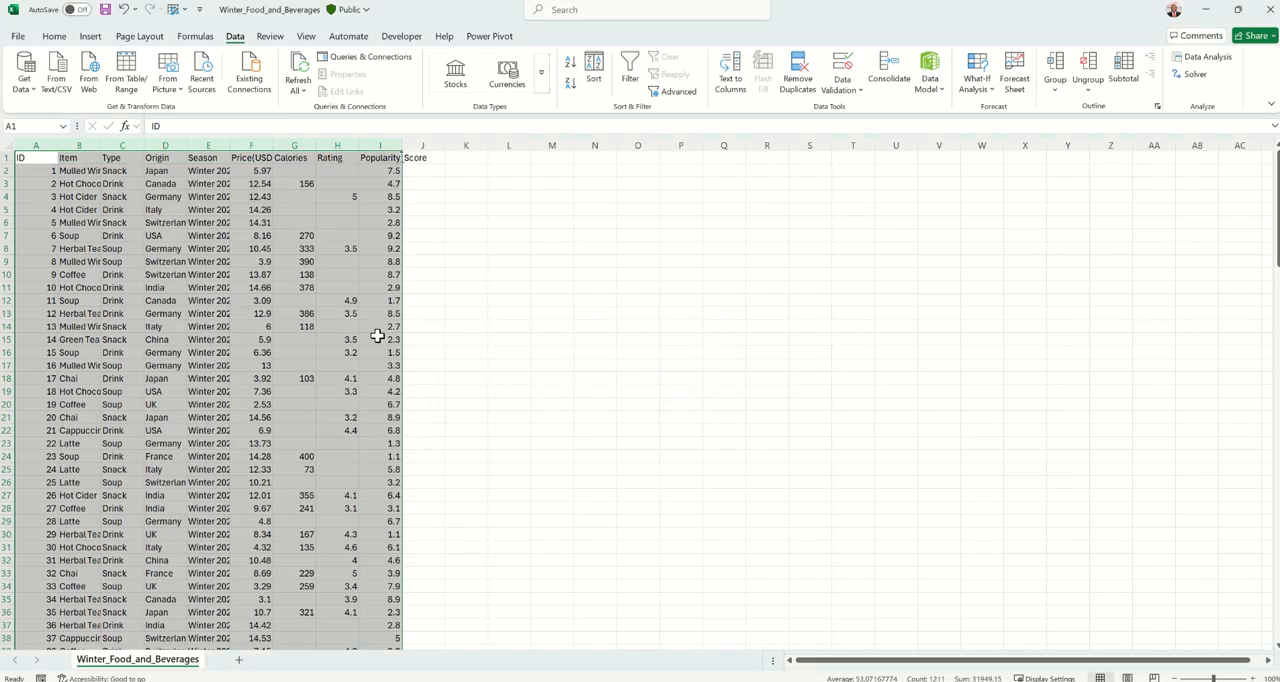
{"action": "left_click", "coordinate": [166, 274]}
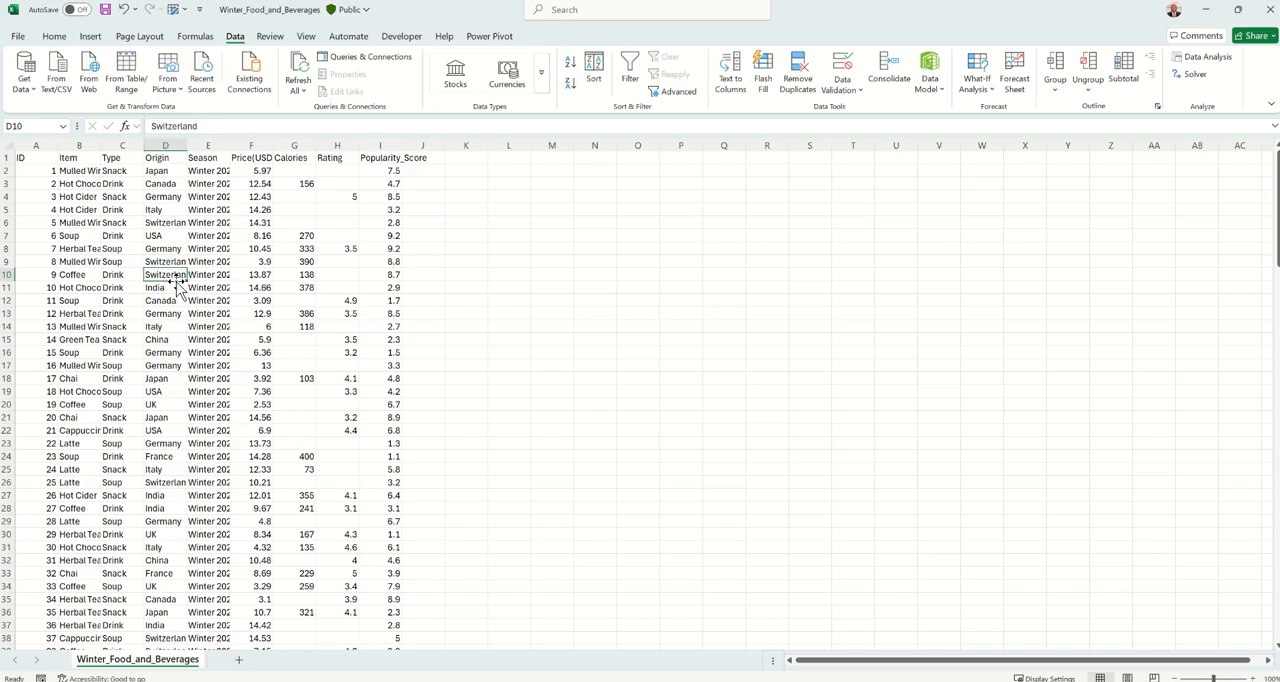
Autofit the widths of the Item and Season columns to show their full text.
{"action": "left_click", "coordinate": [54, 36]}
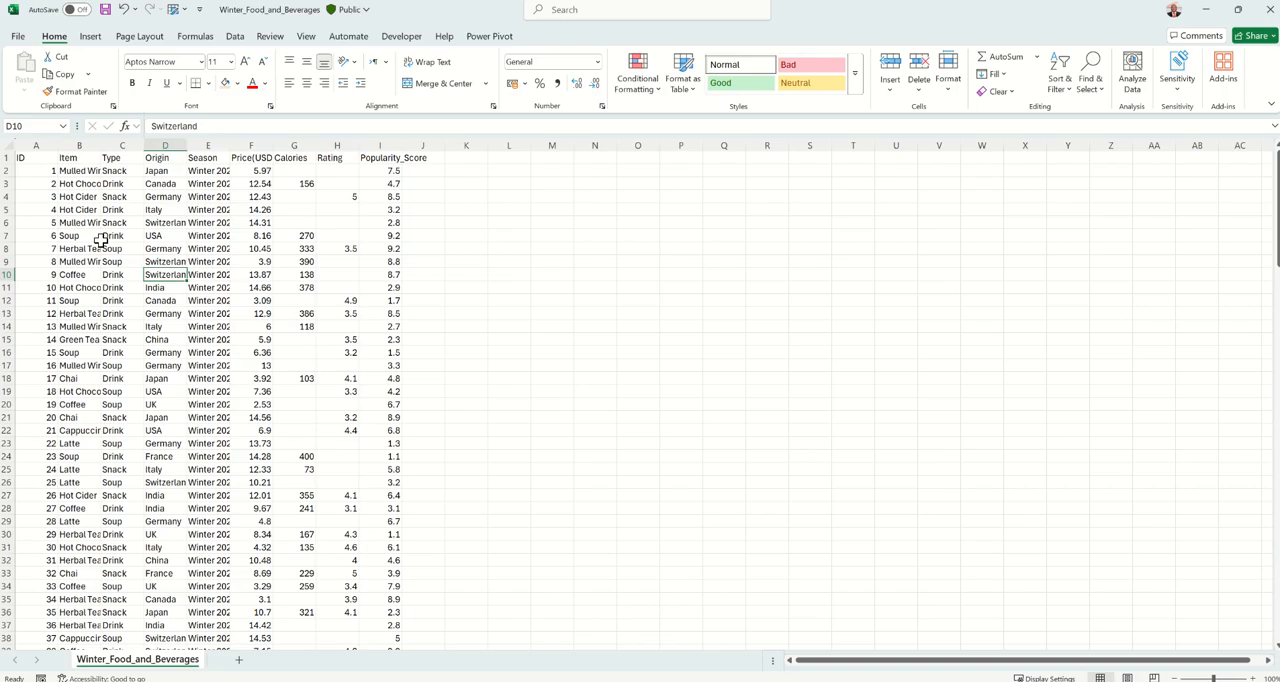
{"action": "double_click", "coordinate": [101, 145]}
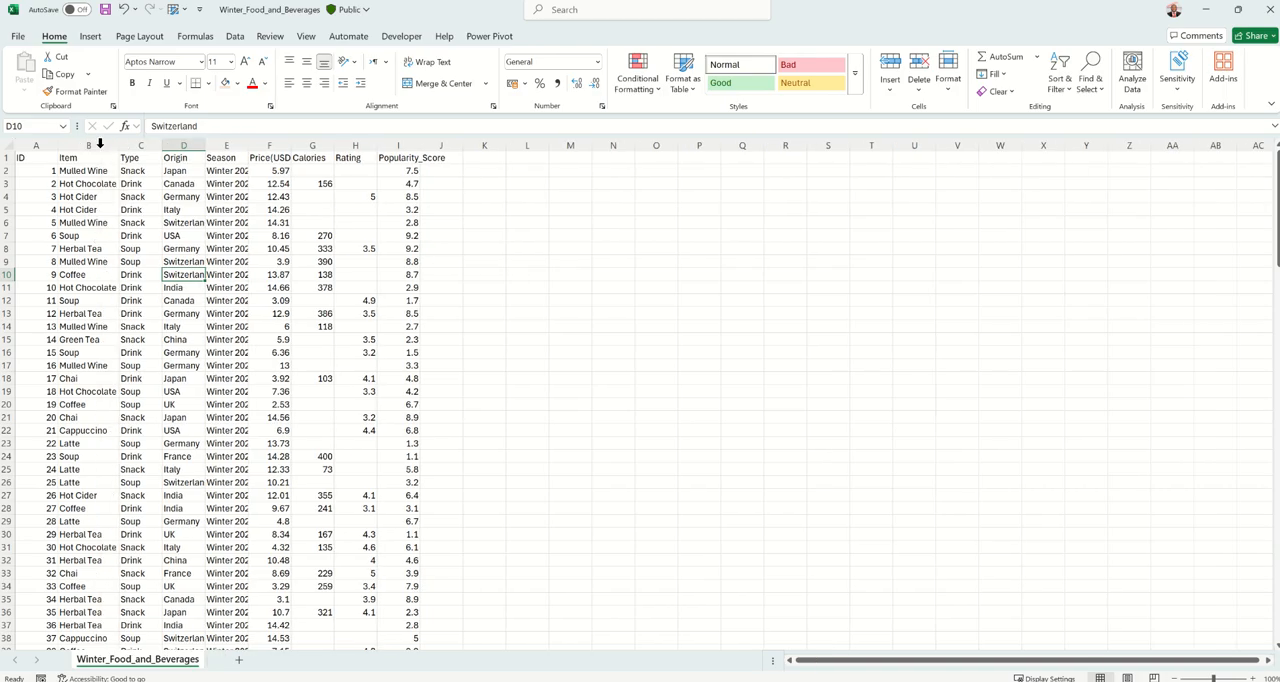
{"action": "left_click", "coordinate": [135, 197]}
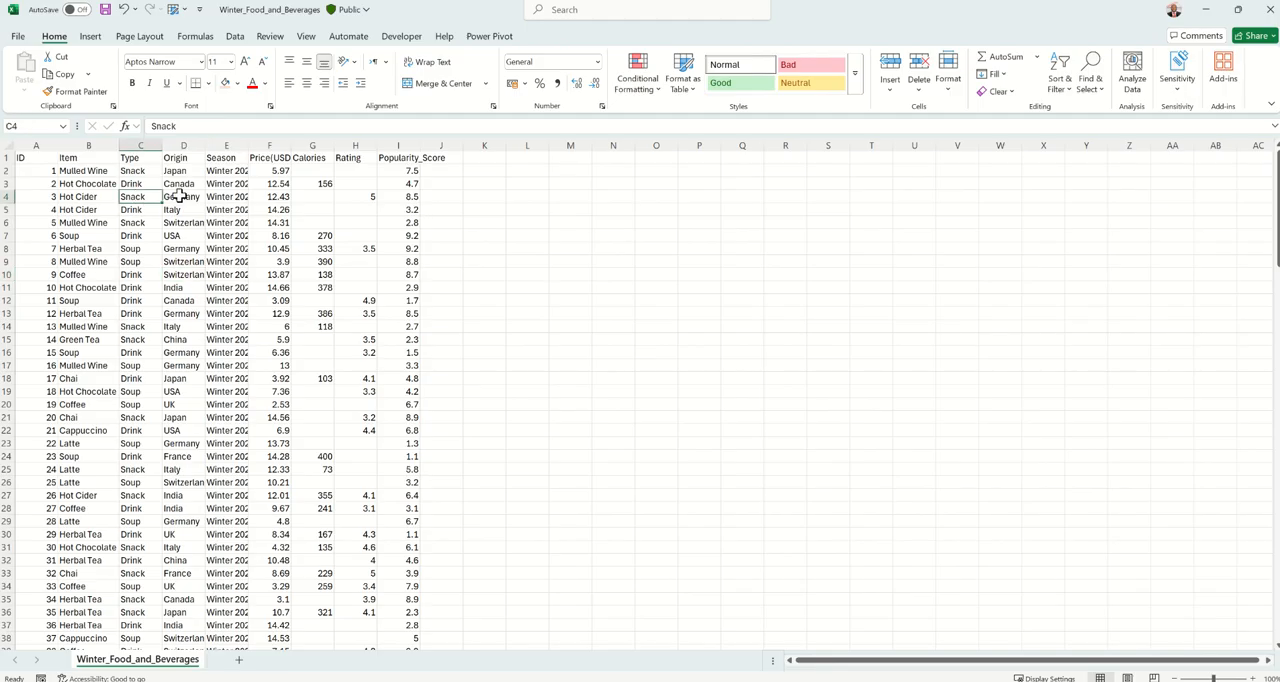
{"action": "double_click", "coordinate": [248, 145]}
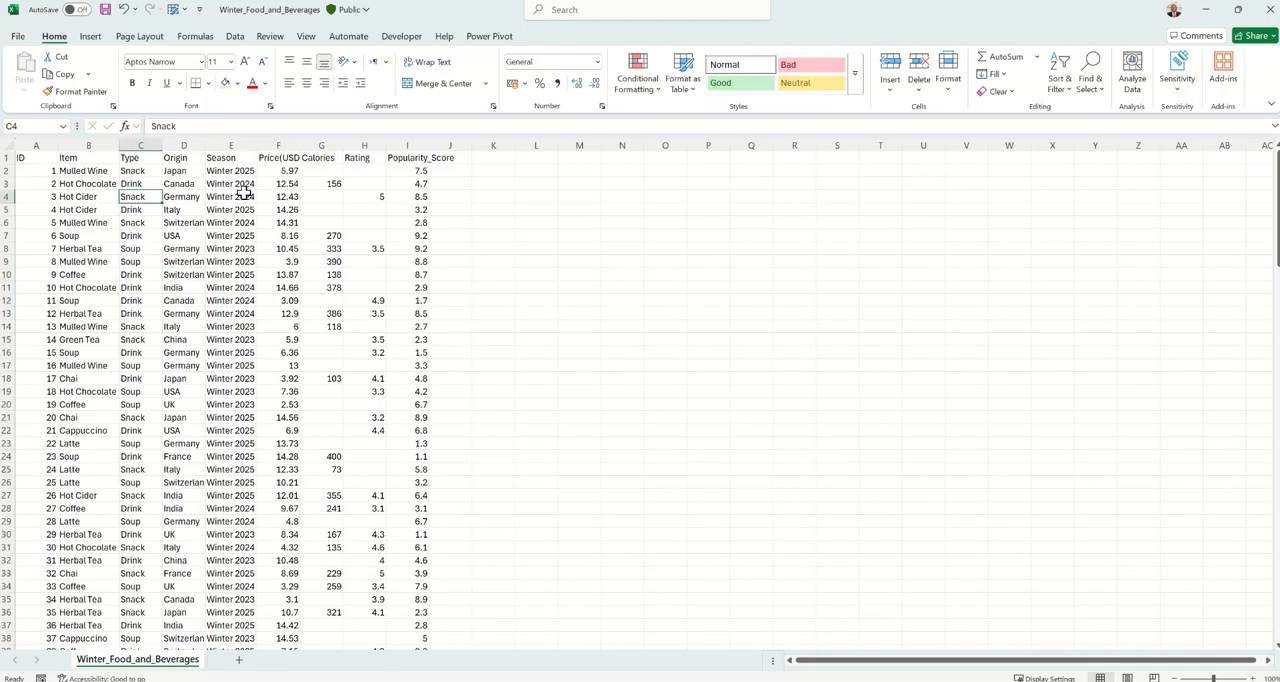
{"action": "left_click", "coordinate": [240, 196]}
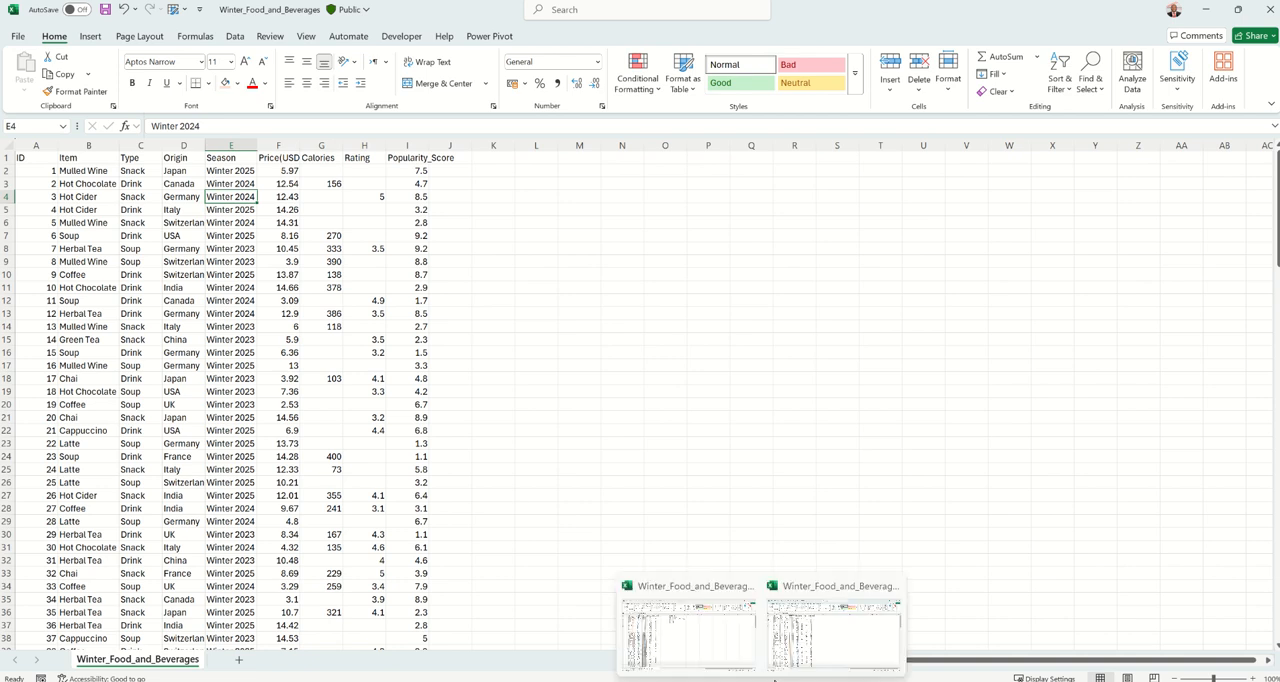
Switch to the finished report workbook and check the note in K3 on which columns to remove.
{"action": "left_click", "coordinate": [800, 640]}
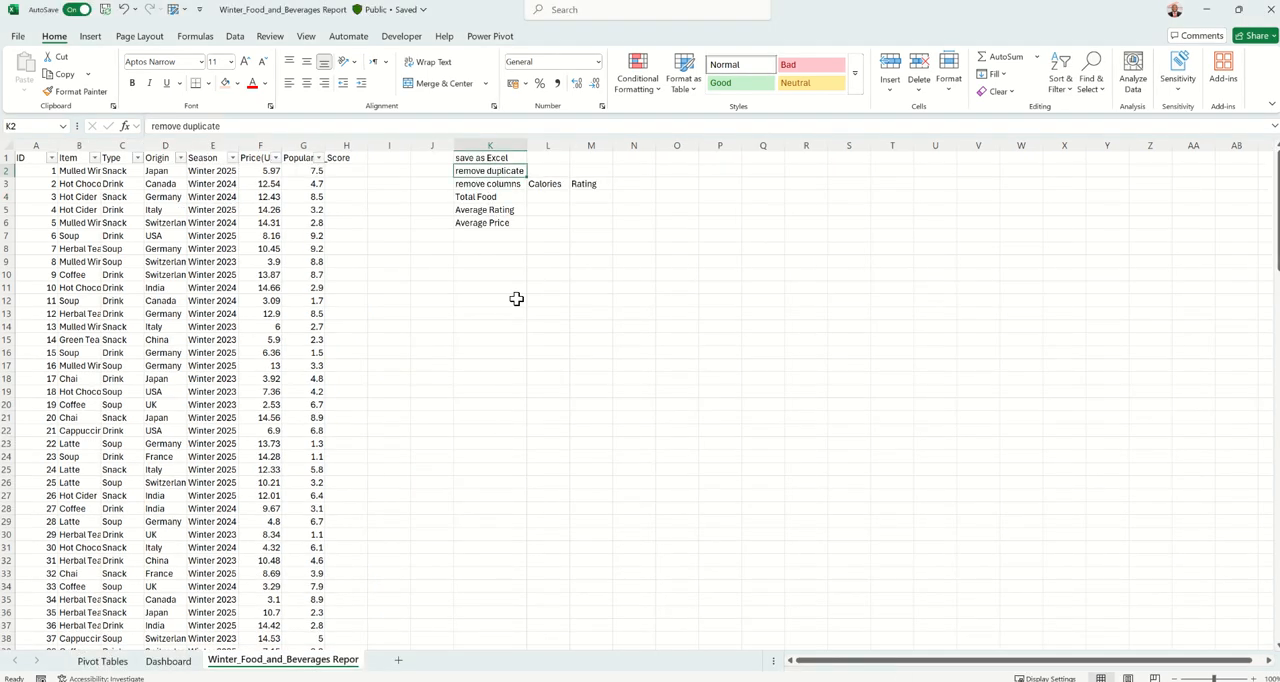
{"action": "left_click", "coordinate": [473, 187]}
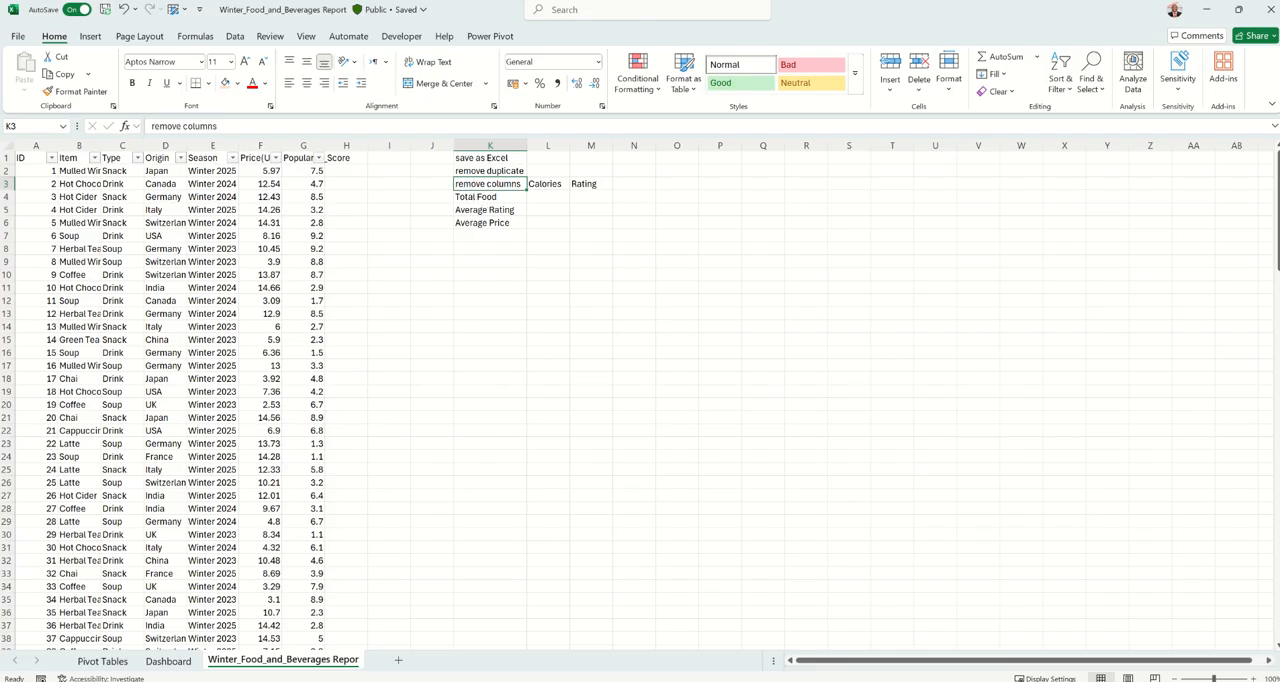
Switch back to the Winter_Food_and_Beverages workbook and add filters to the data's header row.
{"action": "mouse_move", "coordinate": [761, 680]}
{"action": "left_click", "coordinate": [848, 643]}
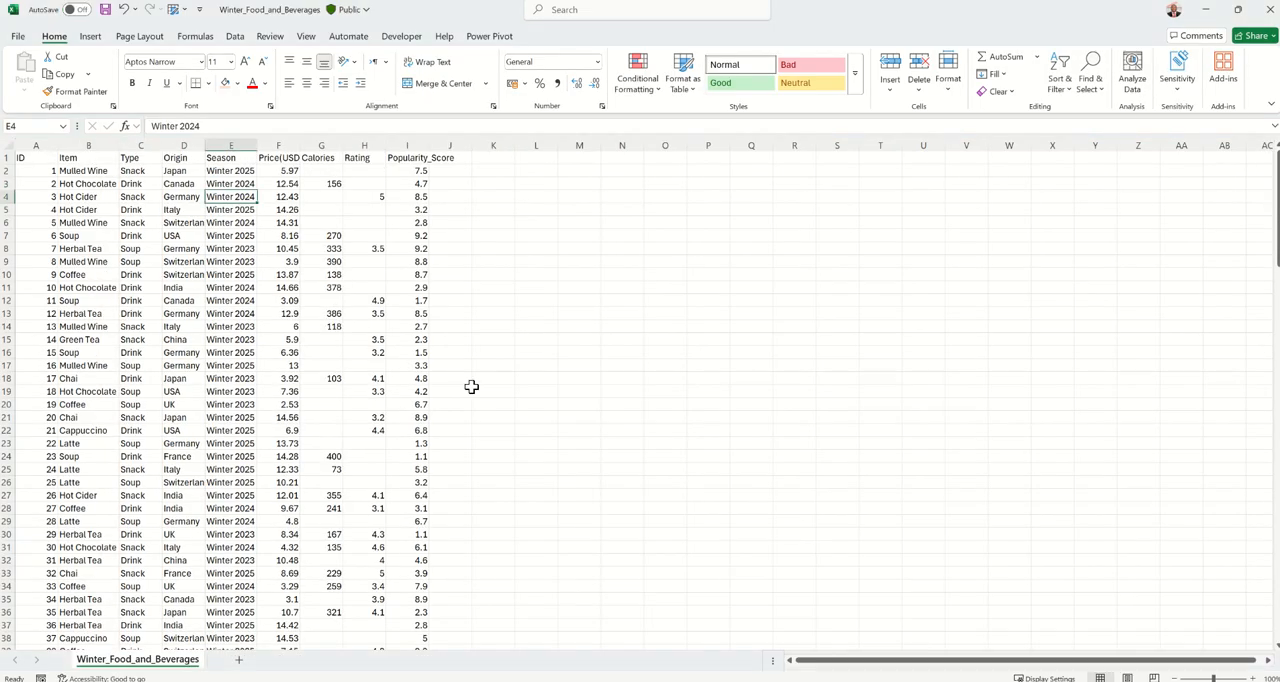
{"action": "left_click", "coordinate": [445, 302]}
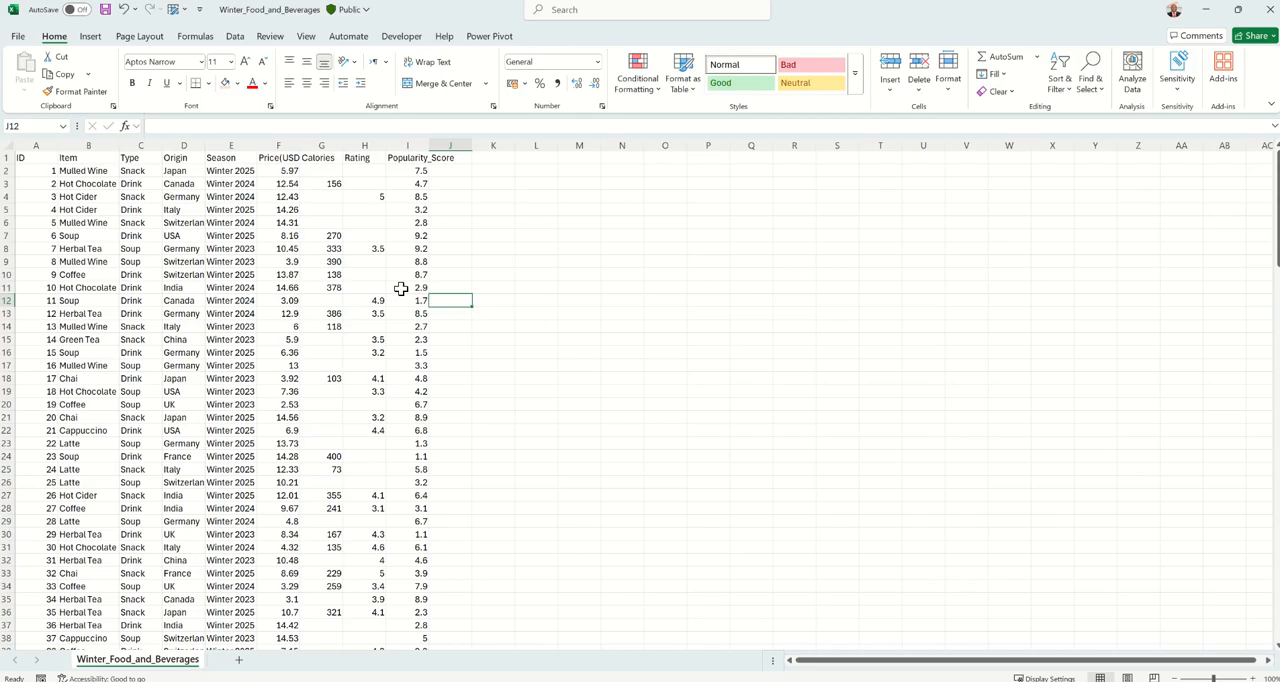
{"action": "left_click", "coordinate": [332, 158]}
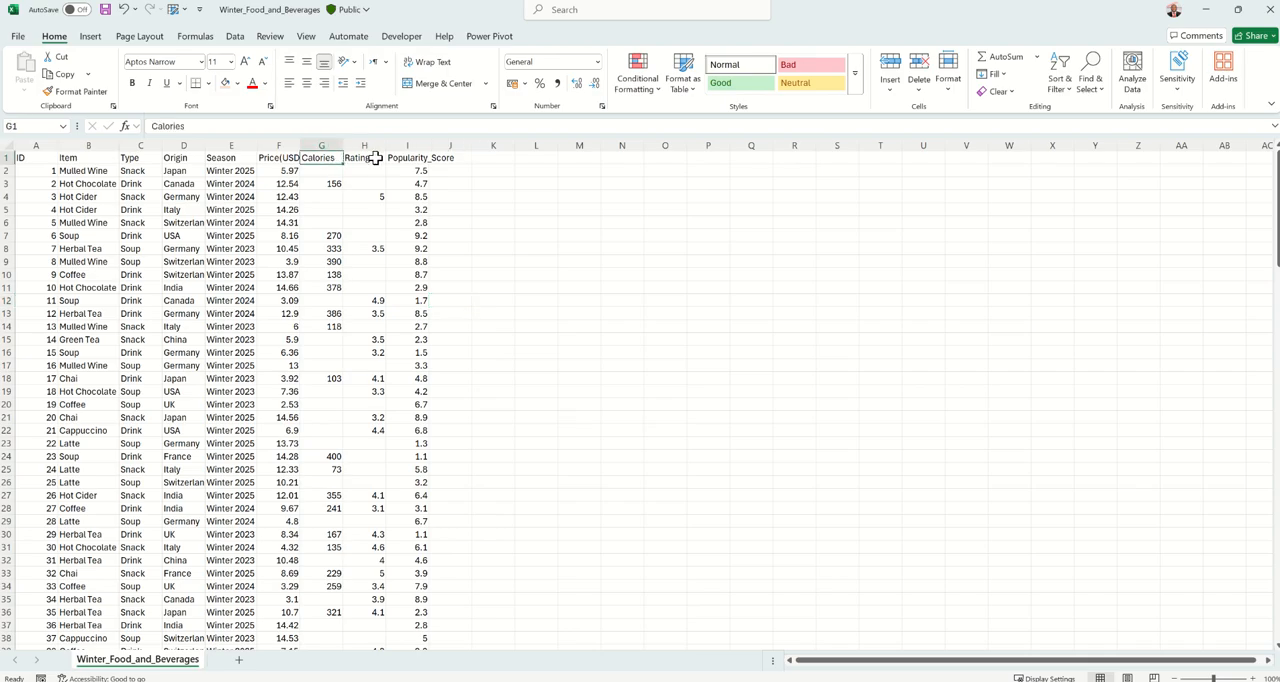
{"action": "left_click", "coordinate": [372, 158]}
{"action": "left_click", "coordinate": [323, 158]}
{"action": "key", "text": "ctrl+shift+l"}
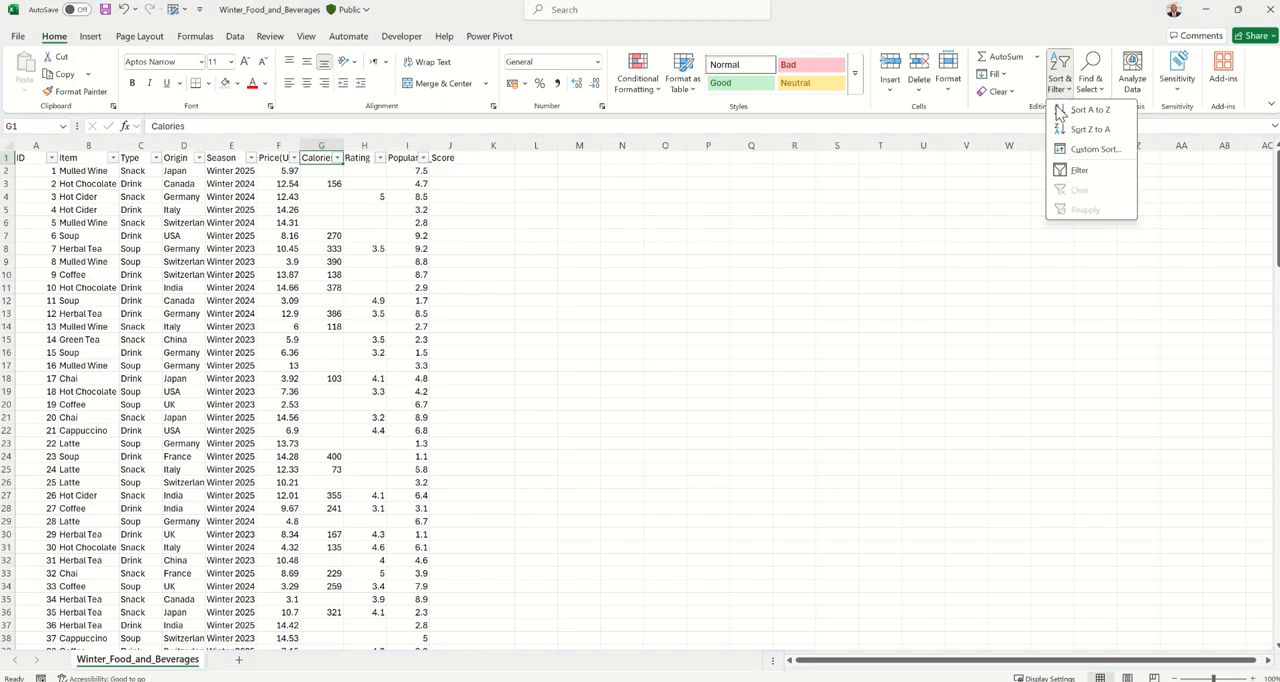
{"action": "left_click", "coordinate": [1061, 171]}
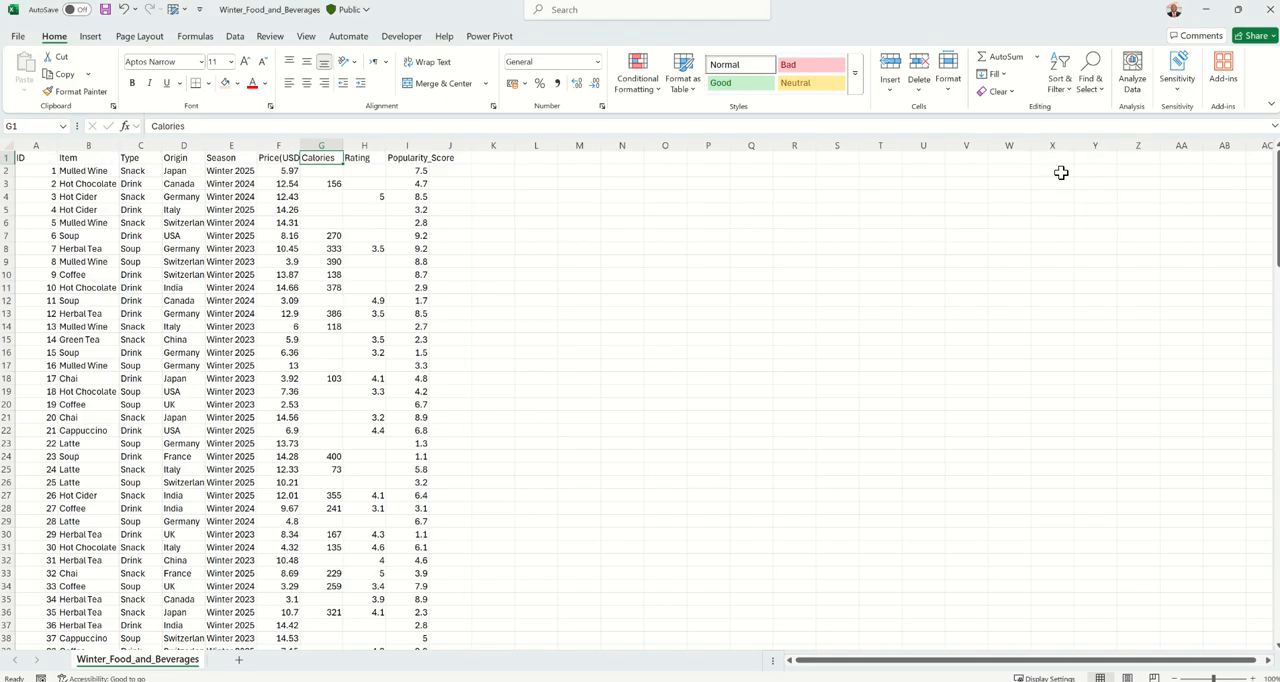
{"action": "left_click", "coordinate": [1057, 95]}
{"action": "left_click", "coordinate": [1080, 171]}
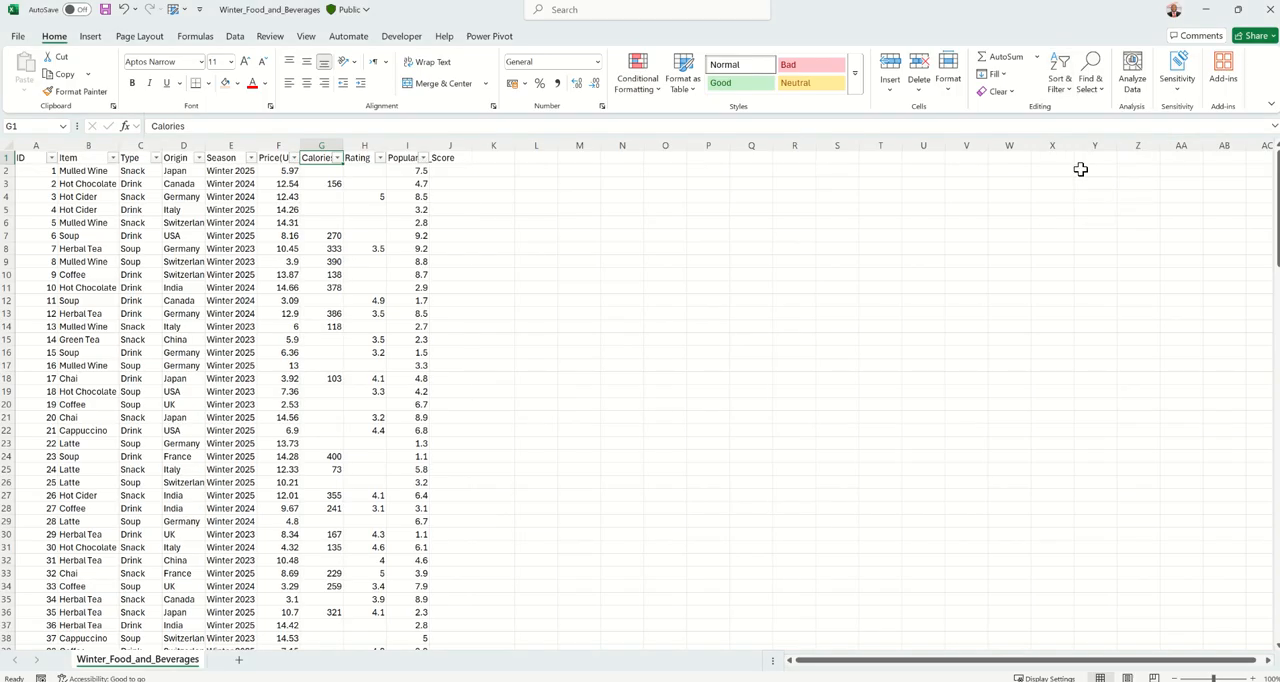
Filter the Calories column to blanks only to examine the missing values, and clear the filter.
{"action": "left_click", "coordinate": [337, 159]}
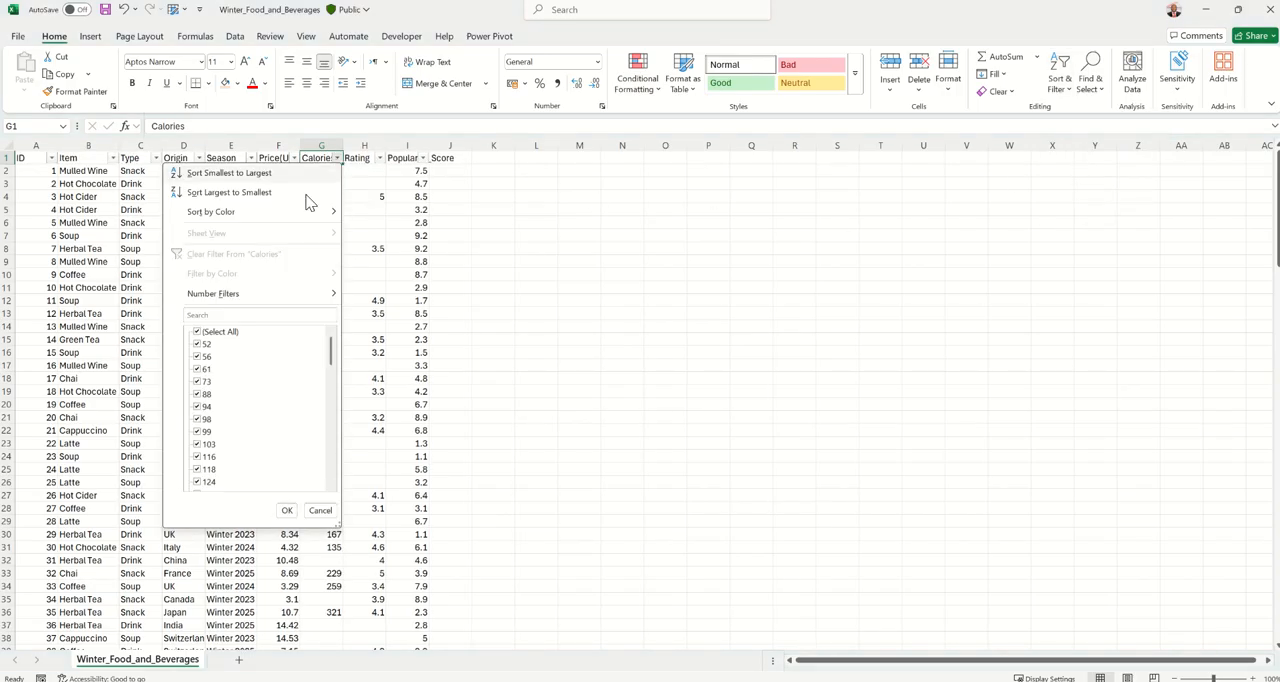
{"action": "left_click", "coordinate": [198, 333]}
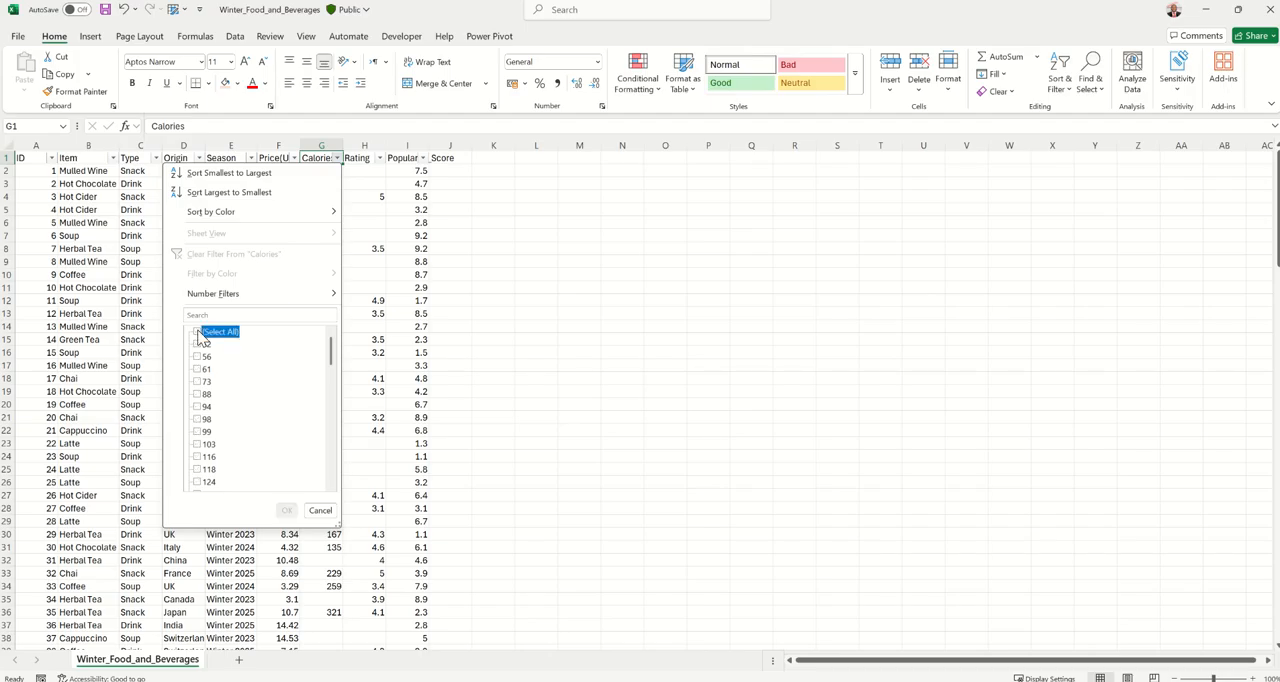
{"action": "left_click_drag", "start_coordinate": [332, 362], "coordinate": [325, 494]}
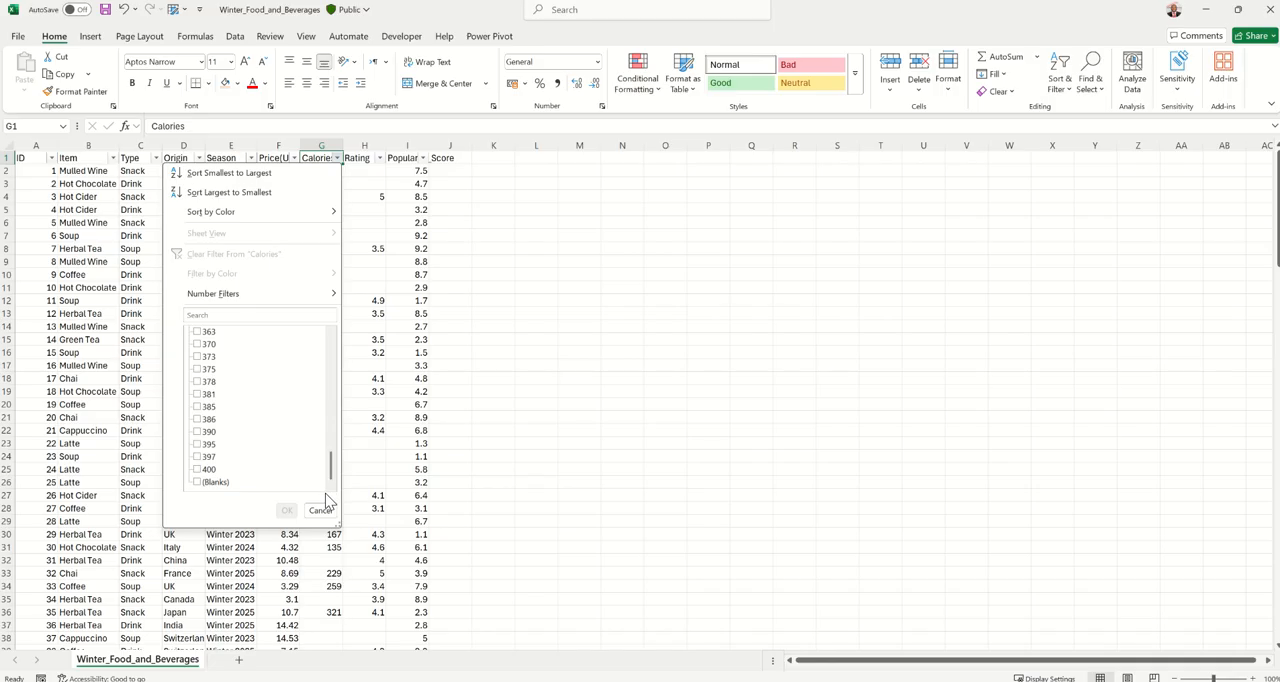
{"action": "left_click", "coordinate": [198, 482]}
{"action": "left_click", "coordinate": [286, 512]}
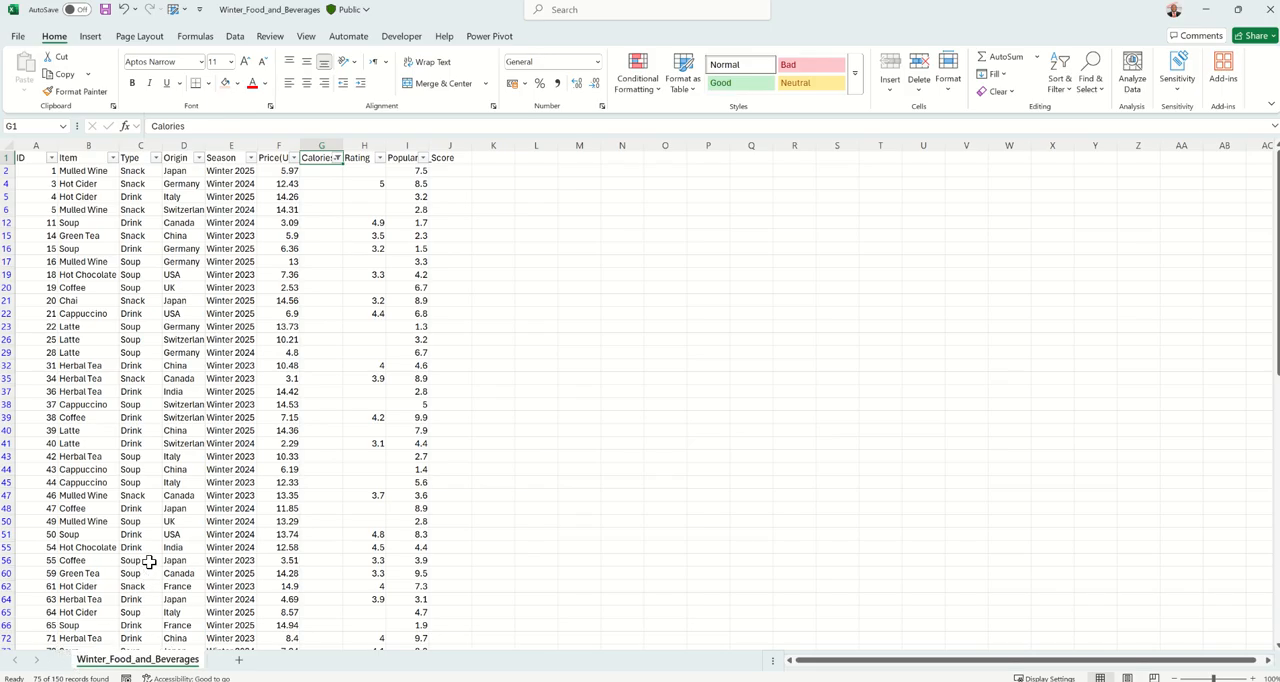
{"action": "left_click", "coordinate": [337, 158]}
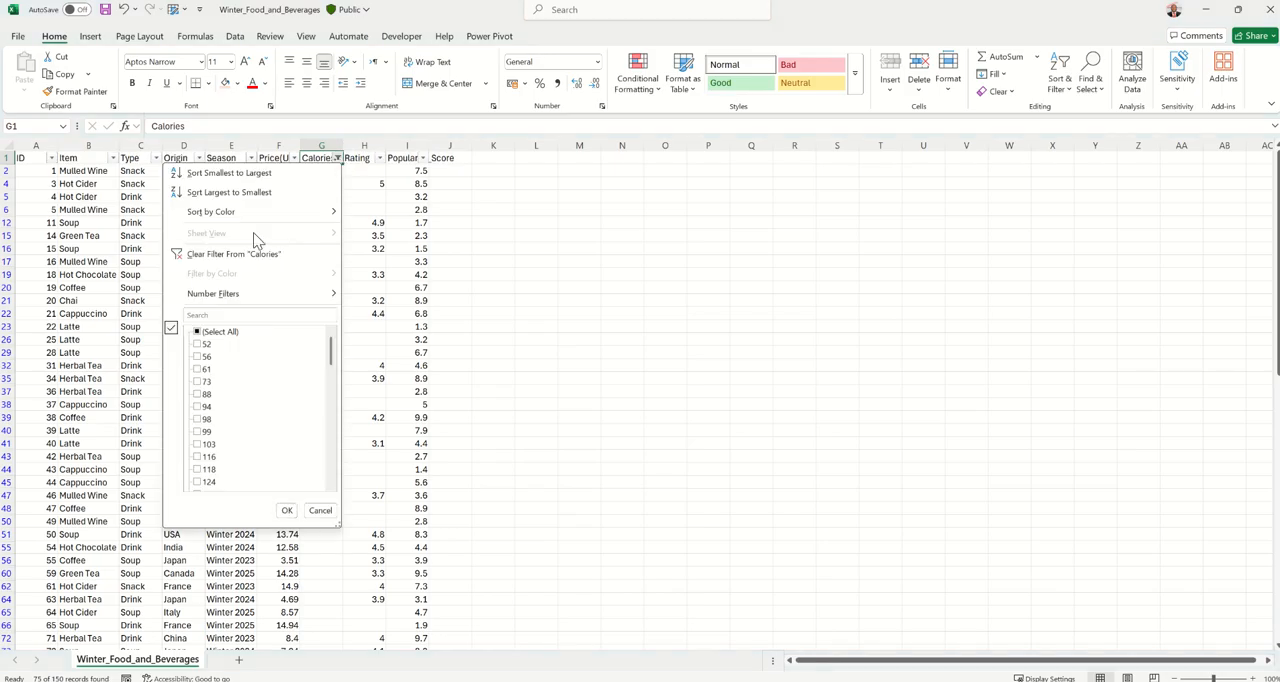
{"action": "left_click", "coordinate": [238, 256]}
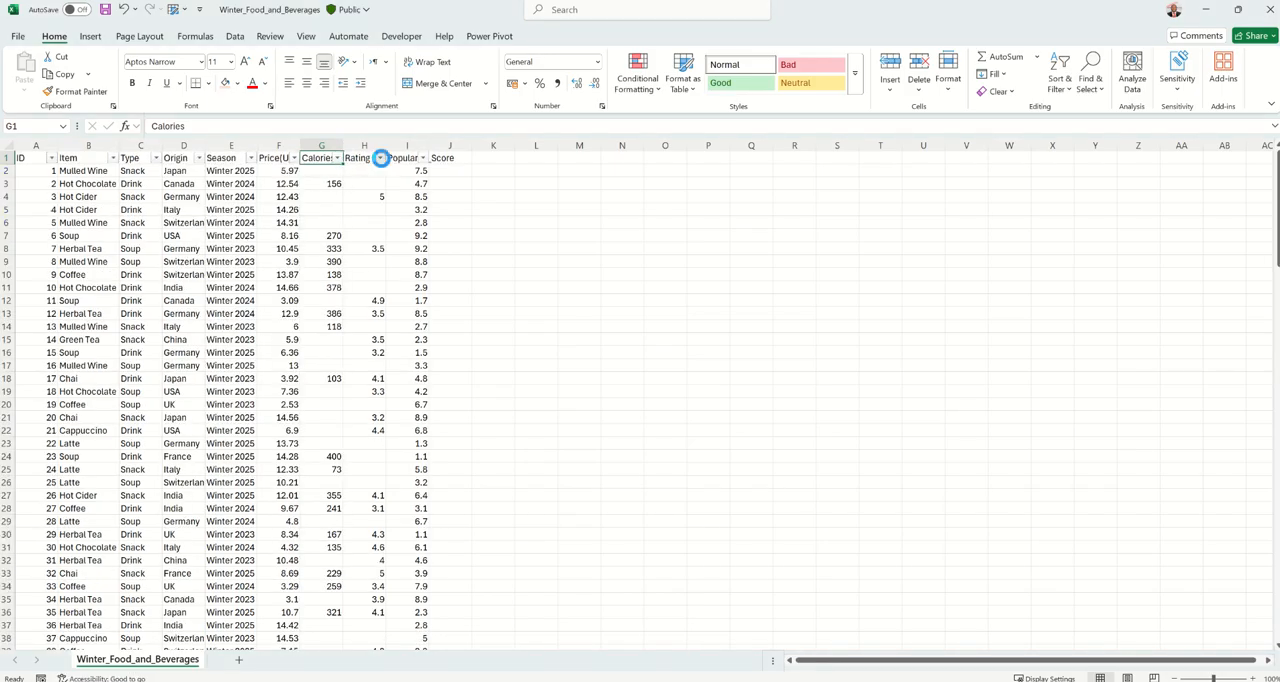
Filter the Rating column to blanks only to examine the missing values, and clear the filter.
{"action": "left_click", "coordinate": [380, 158]}
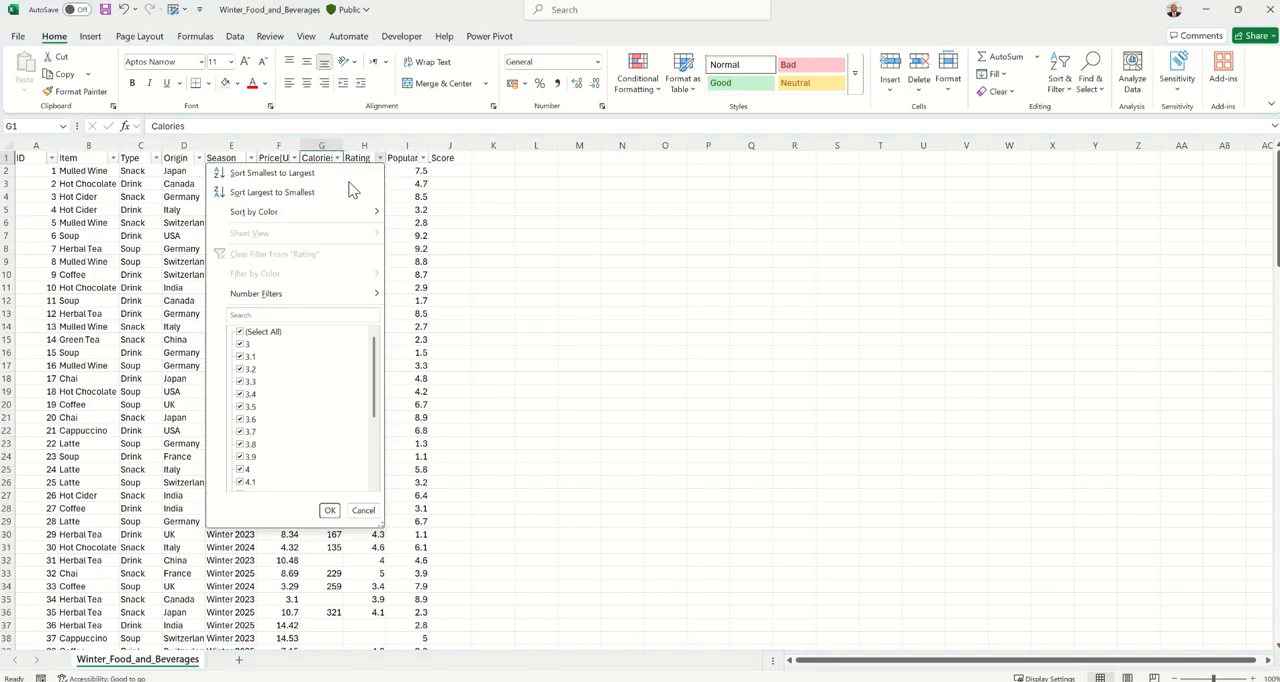
{"action": "left_click", "coordinate": [243, 332]}
{"action": "left_click_drag", "start_coordinate": [373, 388], "coordinate": [337, 502]}
{"action": "left_click", "coordinate": [258, 482]}
{"action": "left_click", "coordinate": [329, 511]}
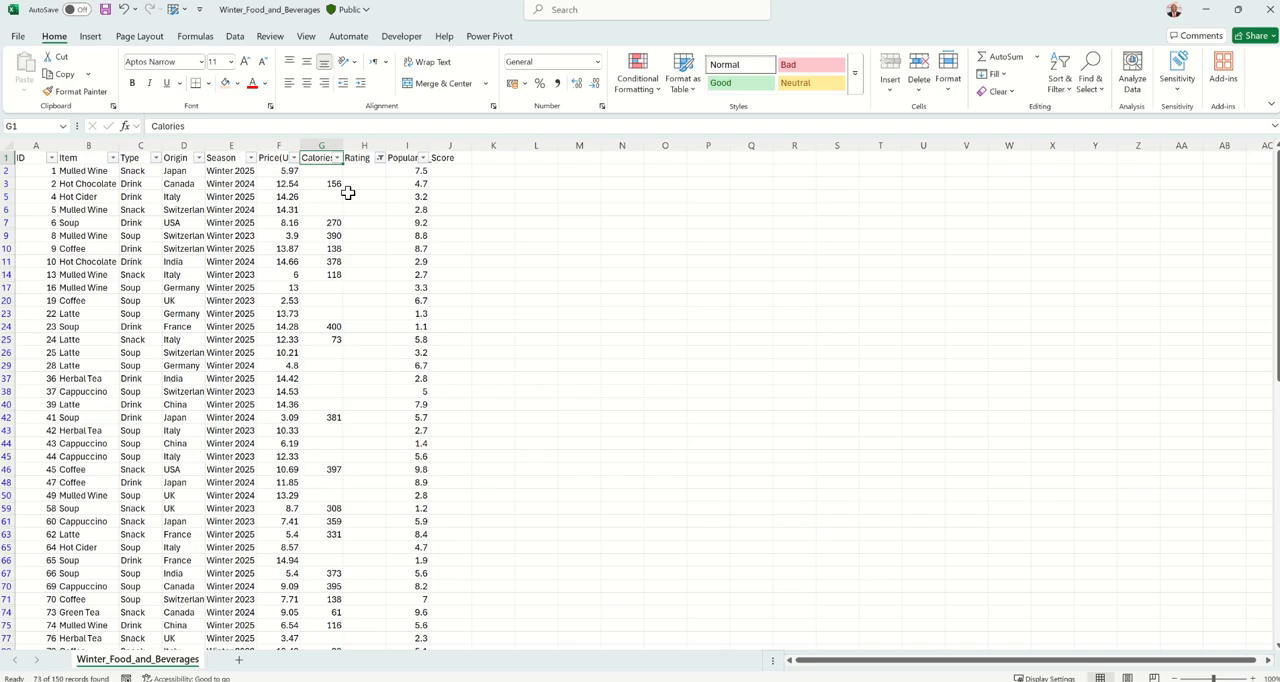
{"action": "left_click", "coordinate": [381, 158]}
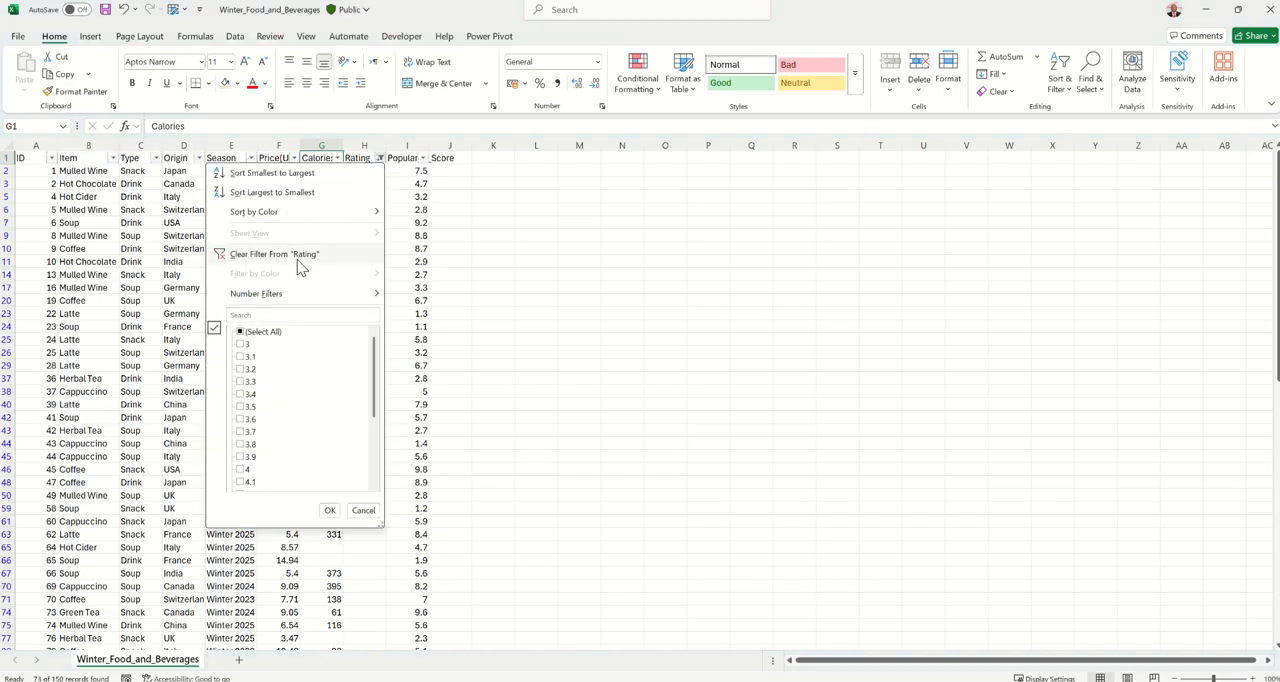
{"action": "left_click", "coordinate": [295, 255]}
Recheck the records with blank Calories by filtering that column once more, and restore all rows.
{"action": "left_click", "coordinate": [337, 158]}
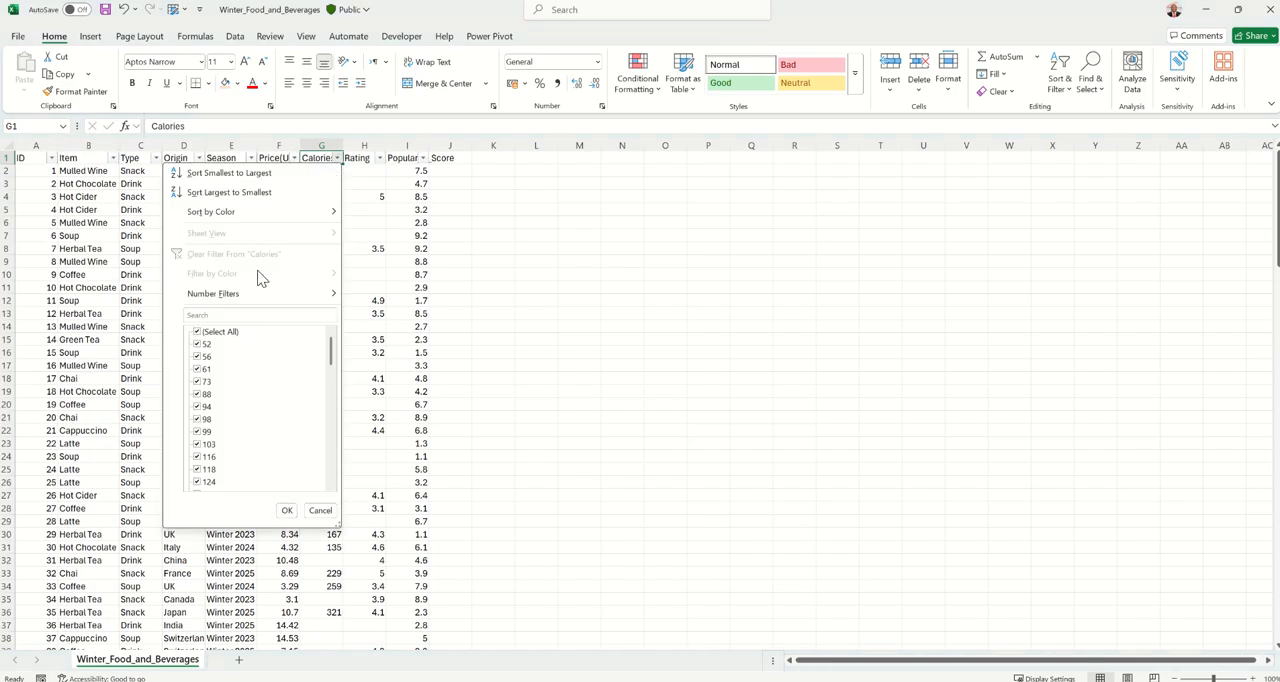
{"action": "left_click", "coordinate": [197, 331]}
{"action": "left_click_drag", "start_coordinate": [333, 355], "coordinate": [323, 485]}
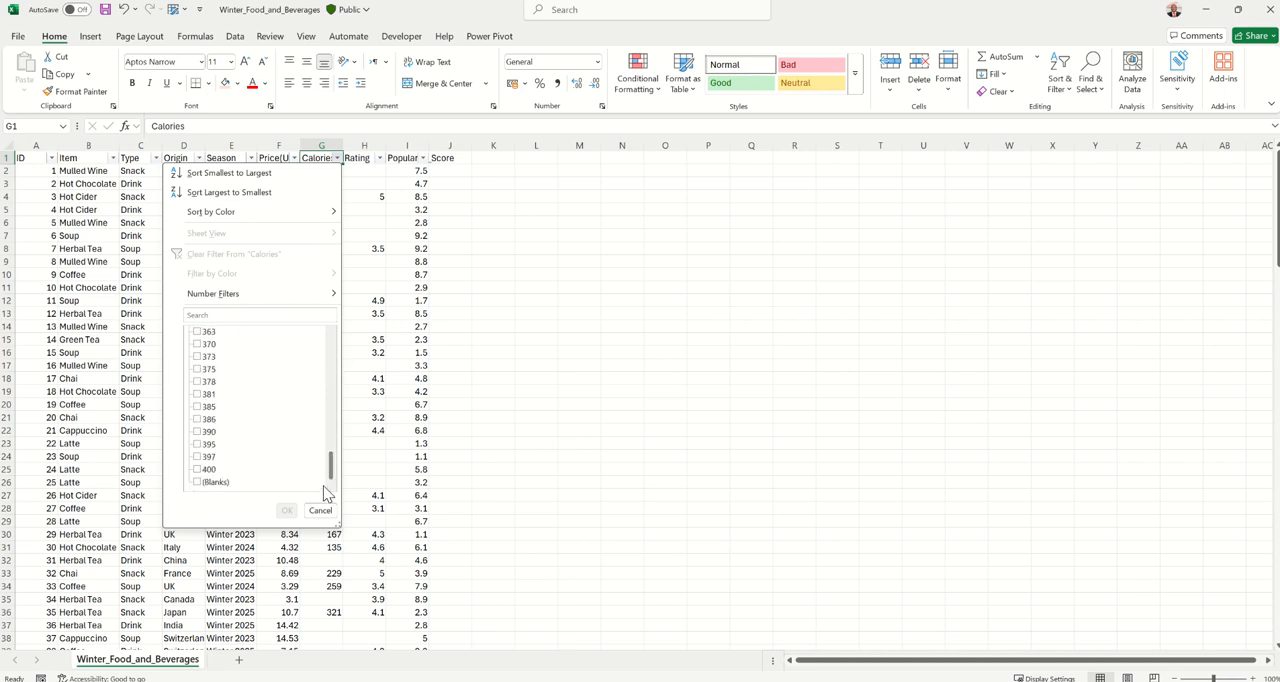
{"action": "left_click", "coordinate": [212, 482]}
{"action": "left_click", "coordinate": [286, 511]}
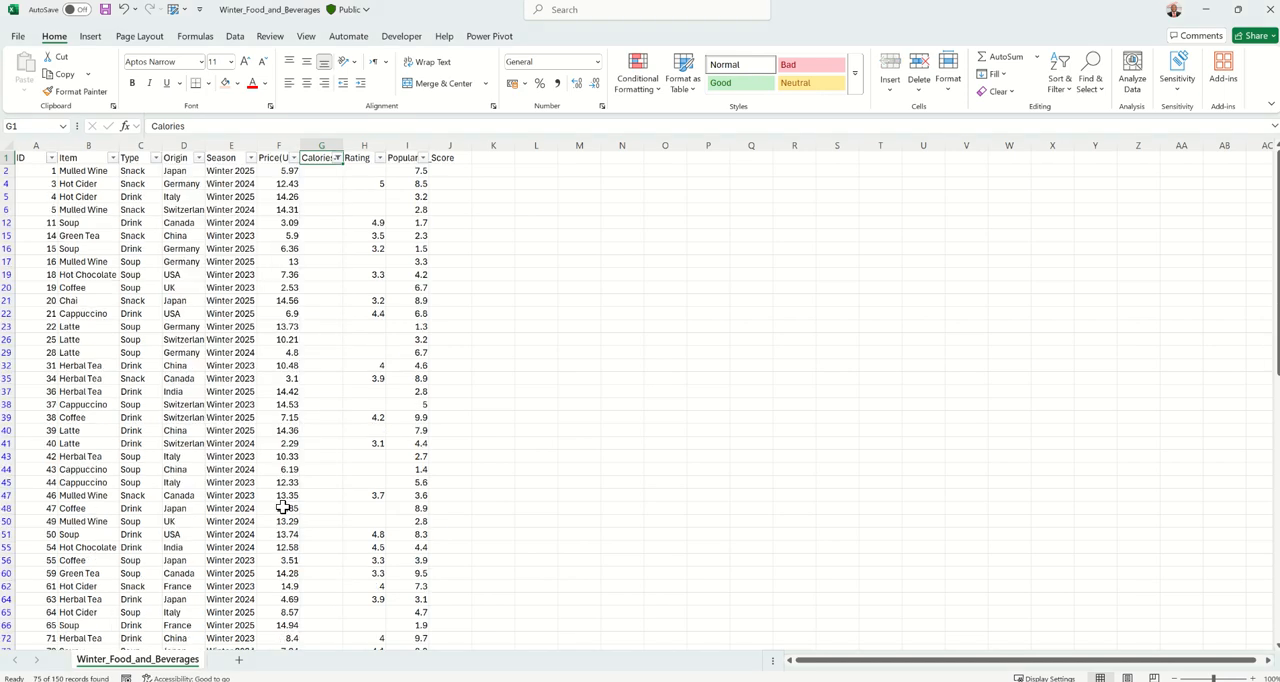
{"action": "left_click", "coordinate": [338, 158]}
{"action": "left_click", "coordinate": [266, 256]}
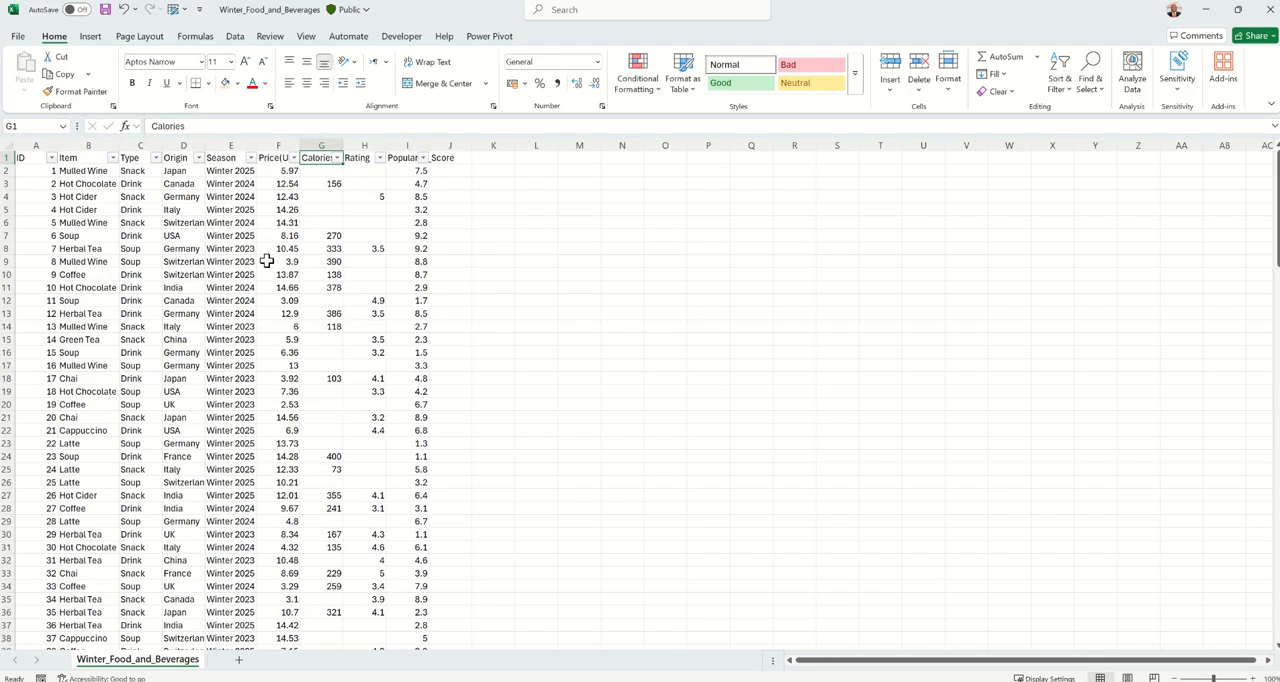
Delete the Calories and Rating columns from the data and autofit the Popularity_Score column's width.
{"action": "left_click", "coordinate": [327, 141]}
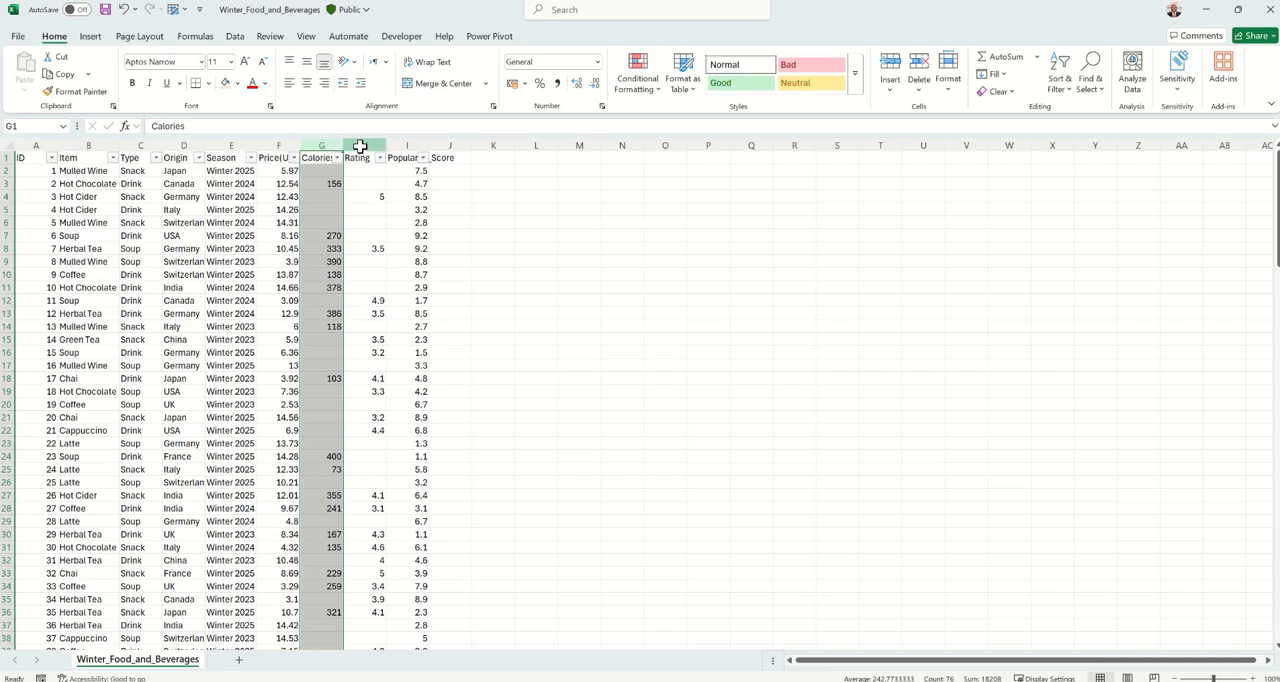
{"action": "left_click", "coordinate": [361, 141], "text": "shift"}
{"action": "right_click", "coordinate": [361, 141]}
{"action": "left_click", "coordinate": [395, 304]}
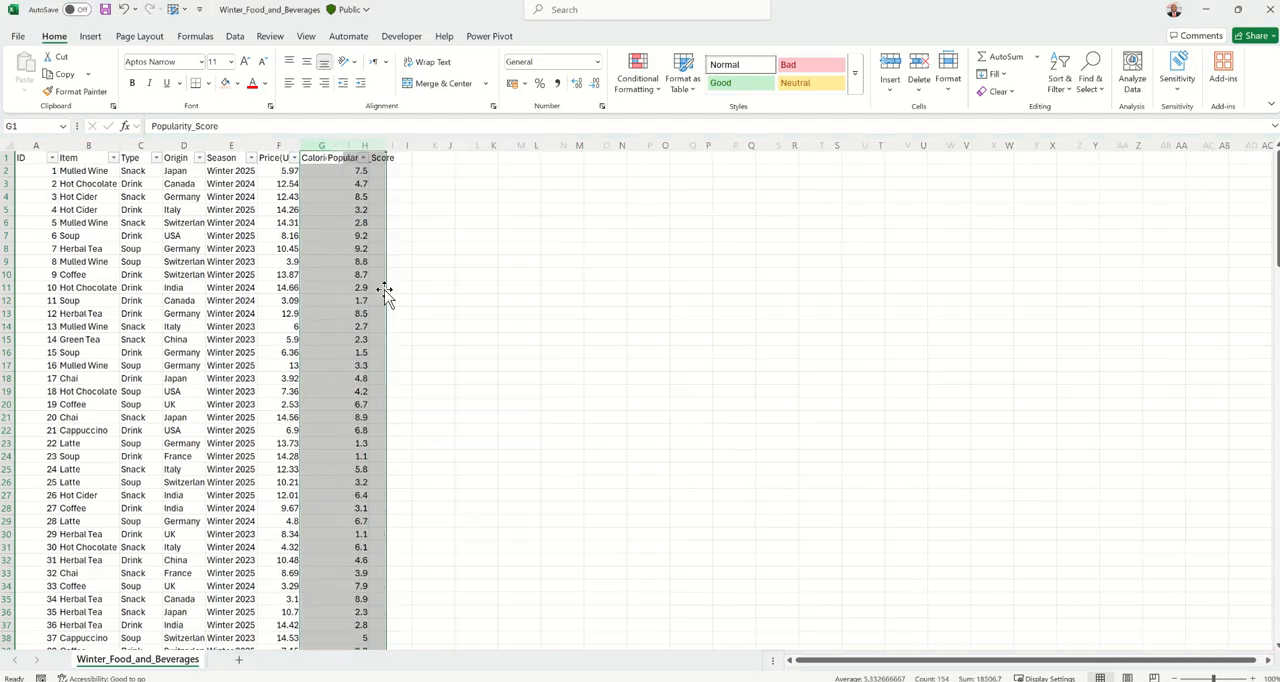
{"action": "left_click", "coordinate": [325, 159]}
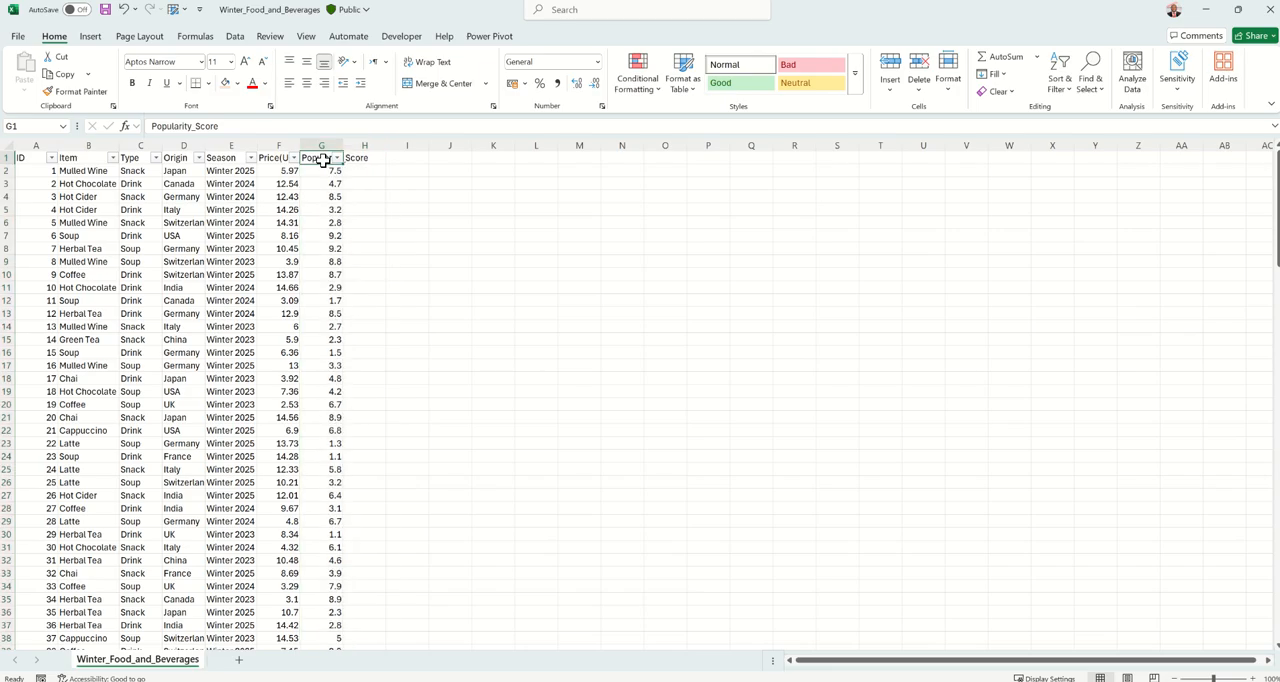
{"action": "double_click", "coordinate": [342, 145]}
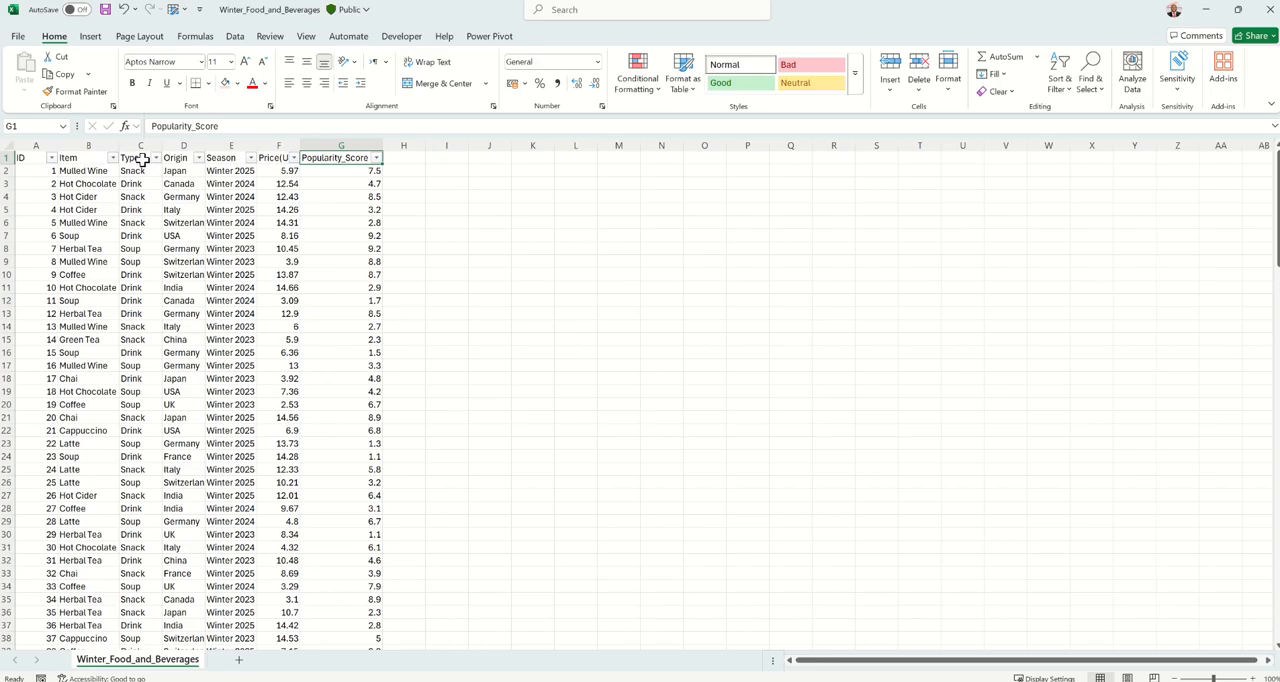
Review the remaining data columns from Item through Price.
{"action": "left_click", "coordinate": [97, 144]}
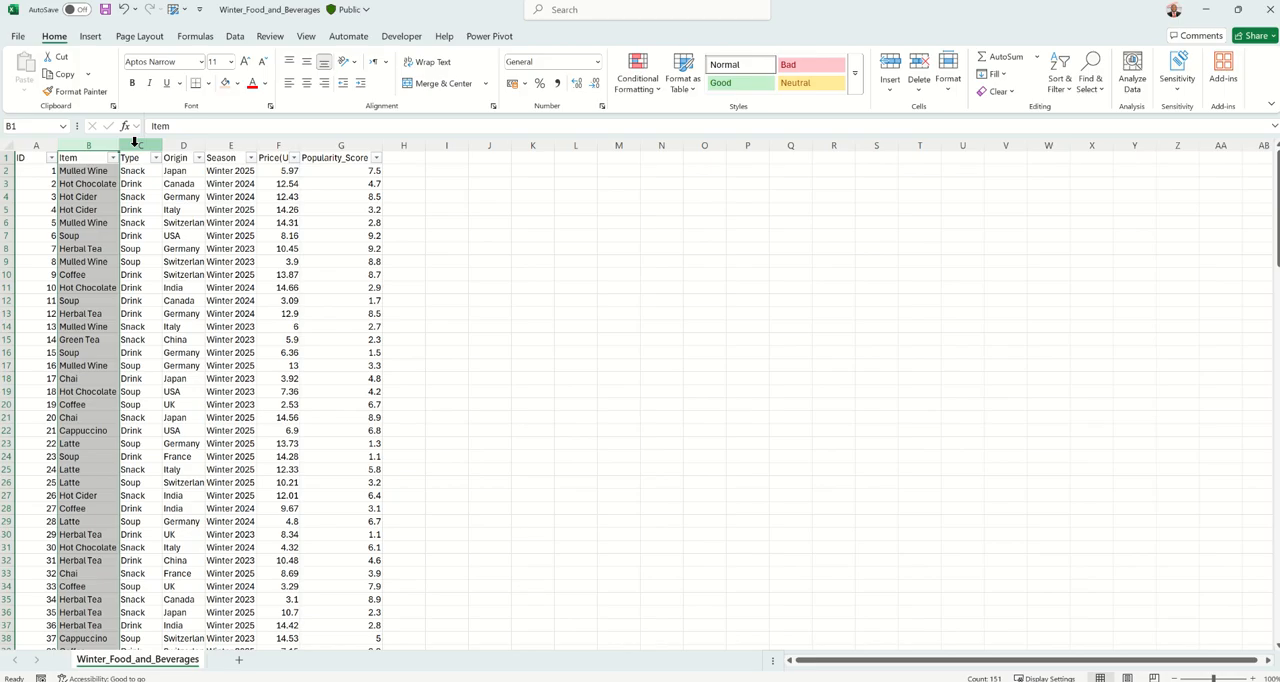
{"action": "left_click_drag", "start_coordinate": [134, 141], "coordinate": [279, 145]}
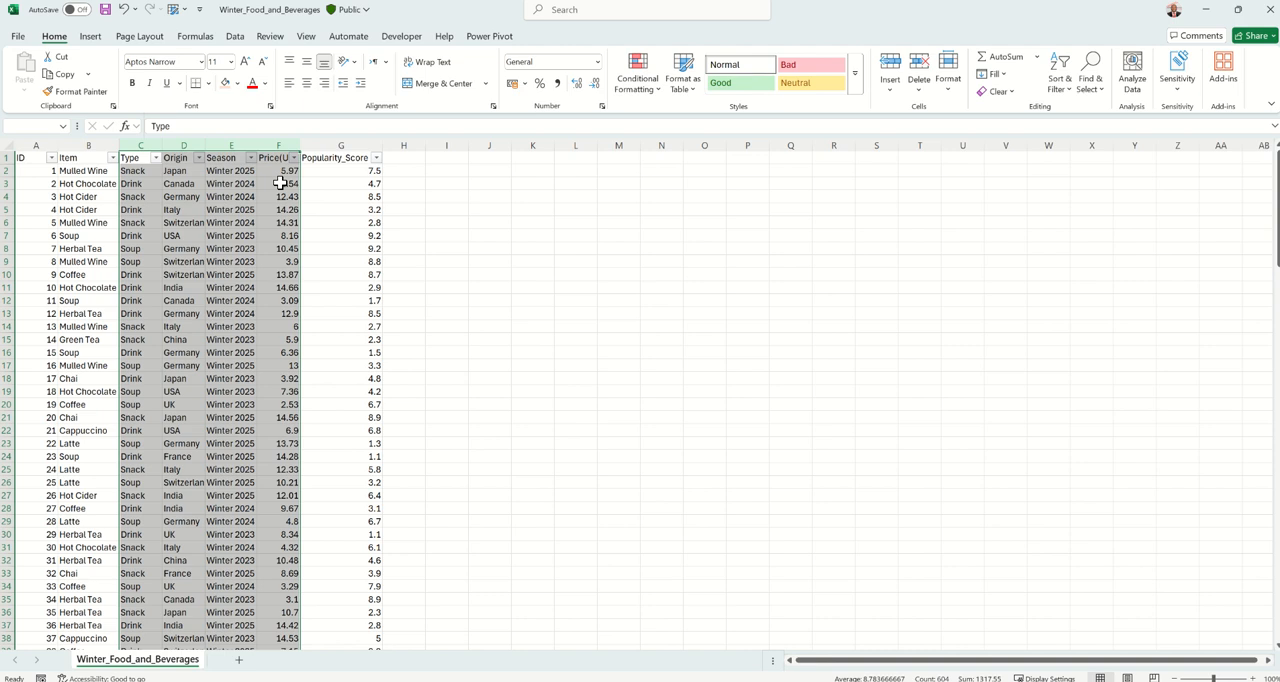
{"action": "left_click", "coordinate": [226, 248]}
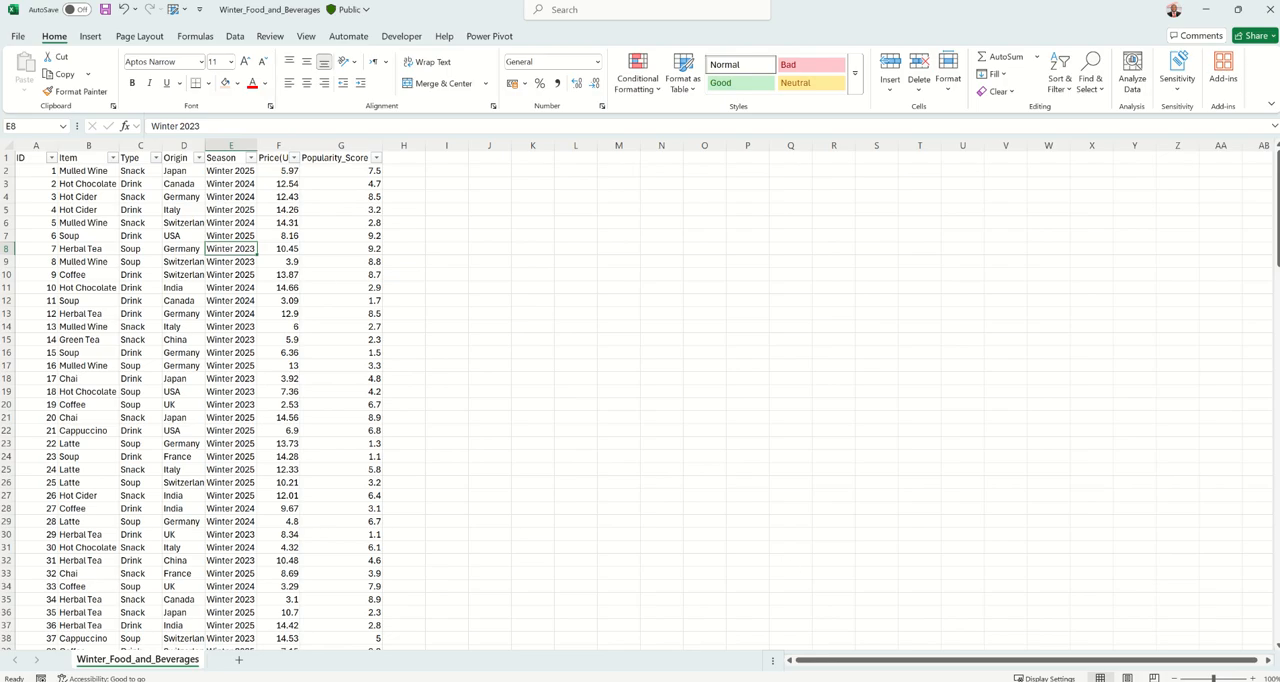
Switch to the finished report workbook and move the Total Food, Average Rating and Average Price notes down one row to K5:K7.
{"action": "mouse_move", "coordinate": [760, 680]}
{"action": "left_click", "coordinate": [700, 652]}
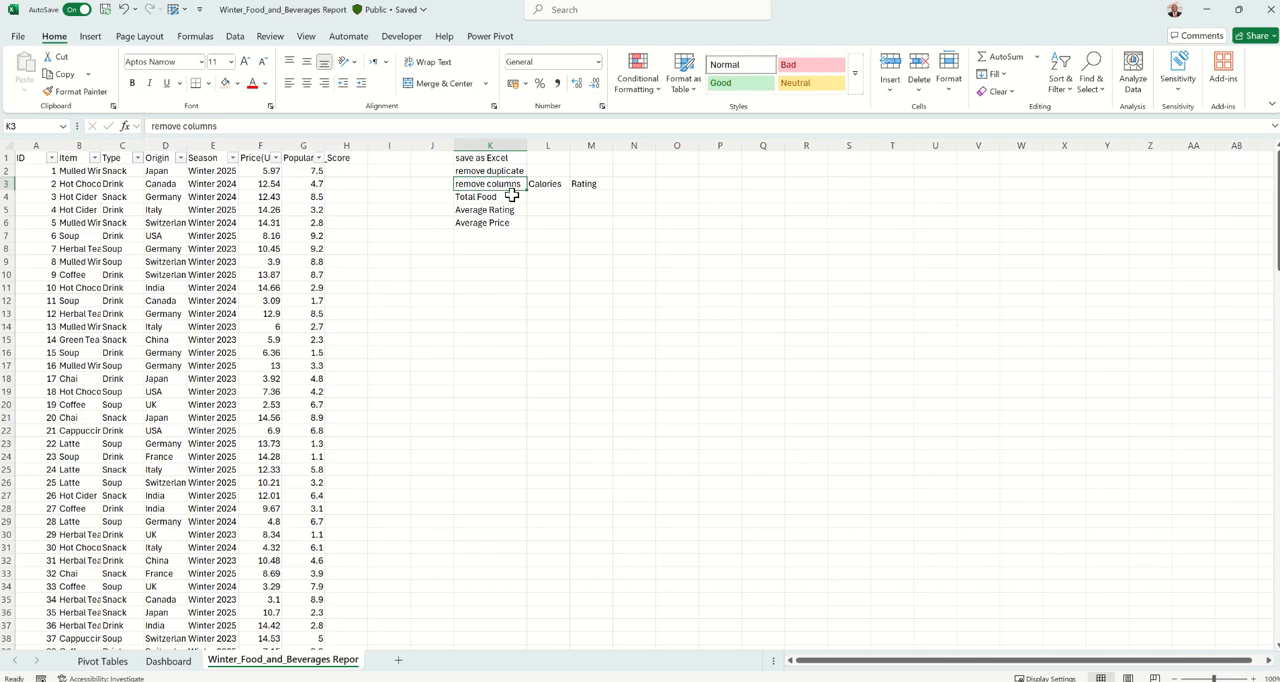
{"action": "left_click", "coordinate": [510, 197]}
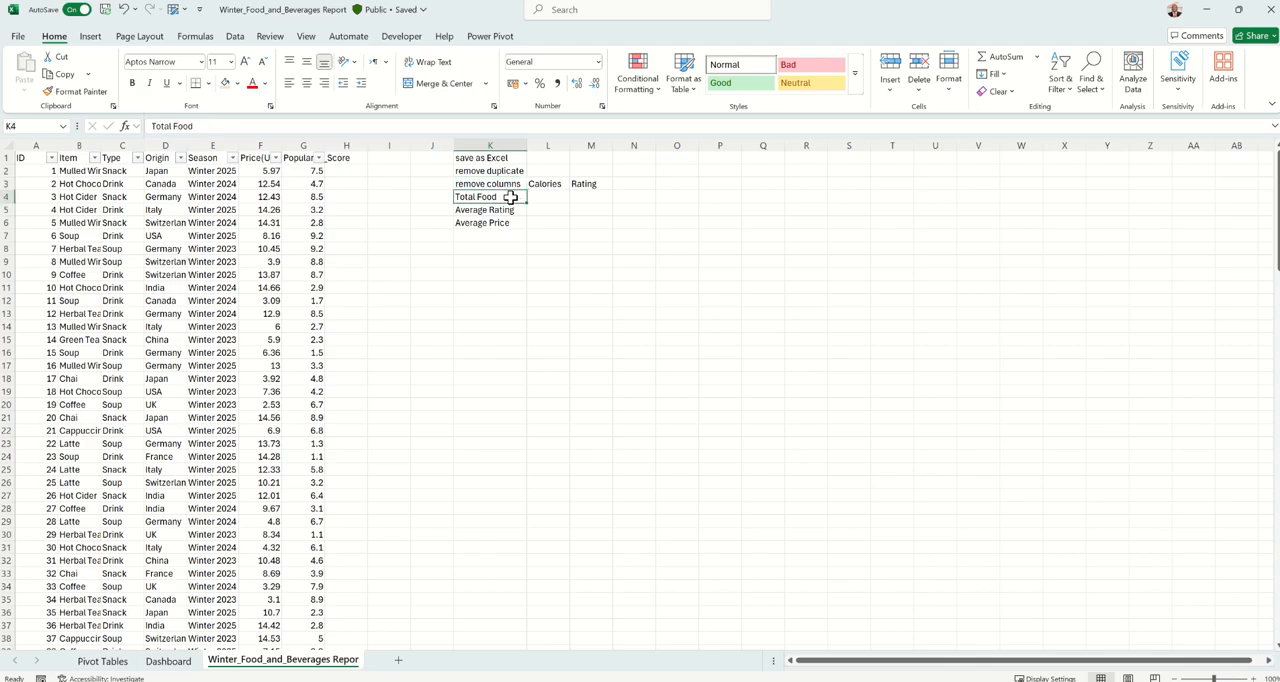
{"action": "left_click_drag", "start_coordinate": [510, 197], "coordinate": [494, 254]}
{"action": "left_click", "coordinate": [492, 269]}
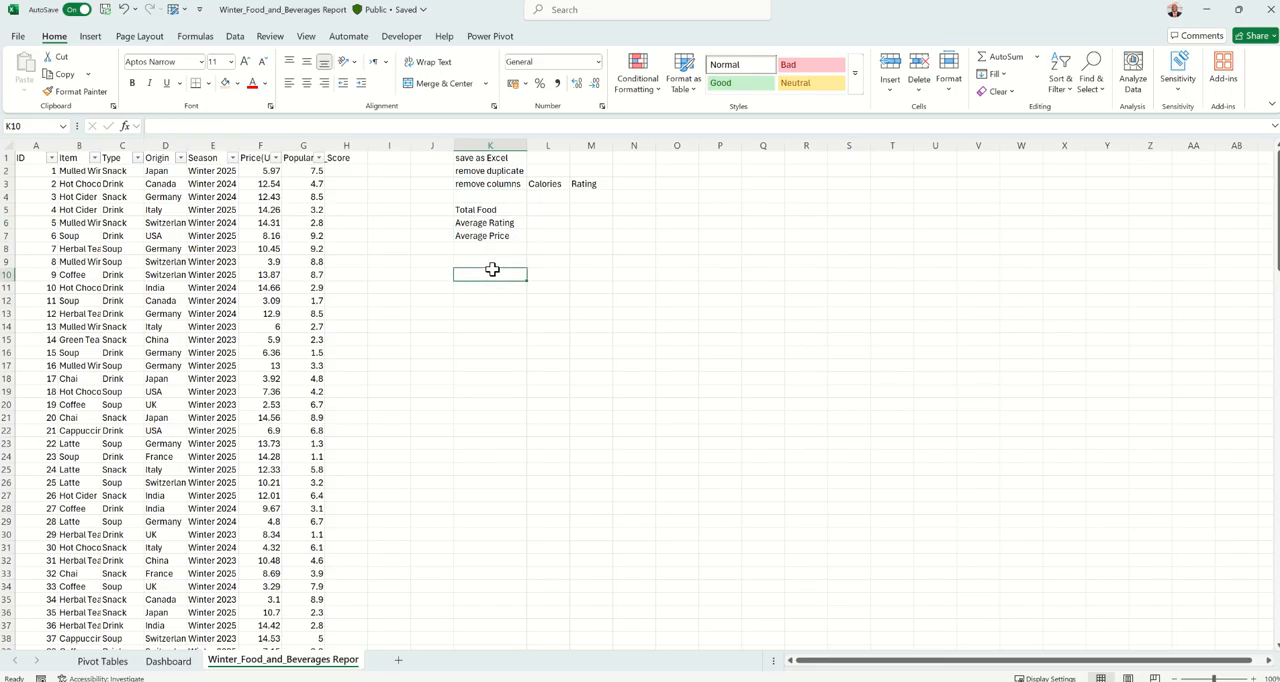
Examine the layout of the finished Dashboard sheet and switch to the Project 1 Sketch presentation in PowerPoint.
{"action": "left_click", "coordinate": [168, 661]}
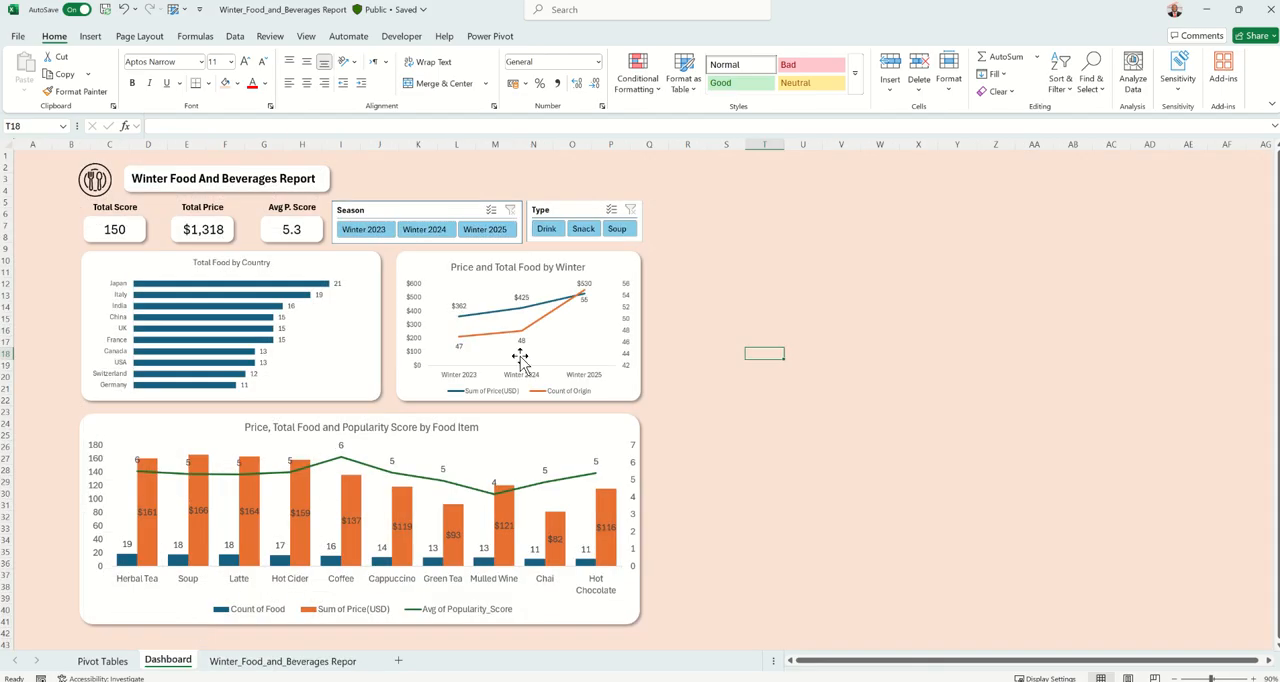
{"action": "left_click", "coordinate": [758, 296]}
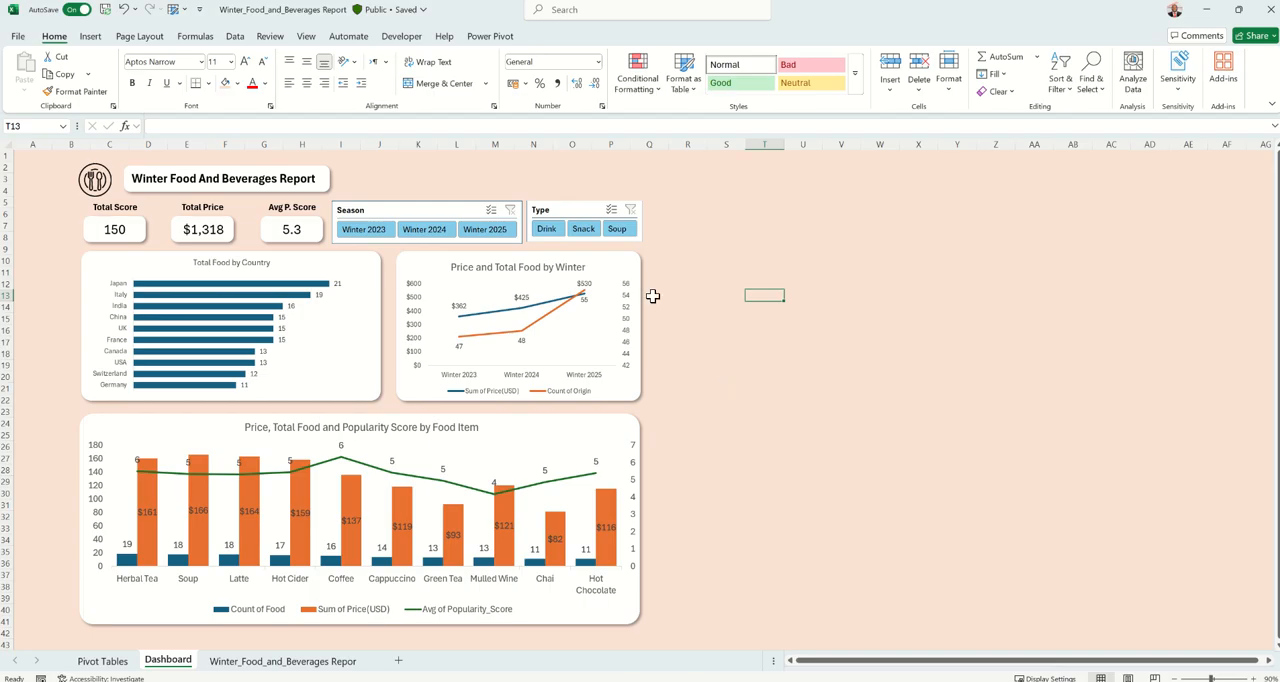
{"action": "mouse_move", "coordinate": [673, 2]}
{"action": "left_click", "coordinate": [737, 662]}
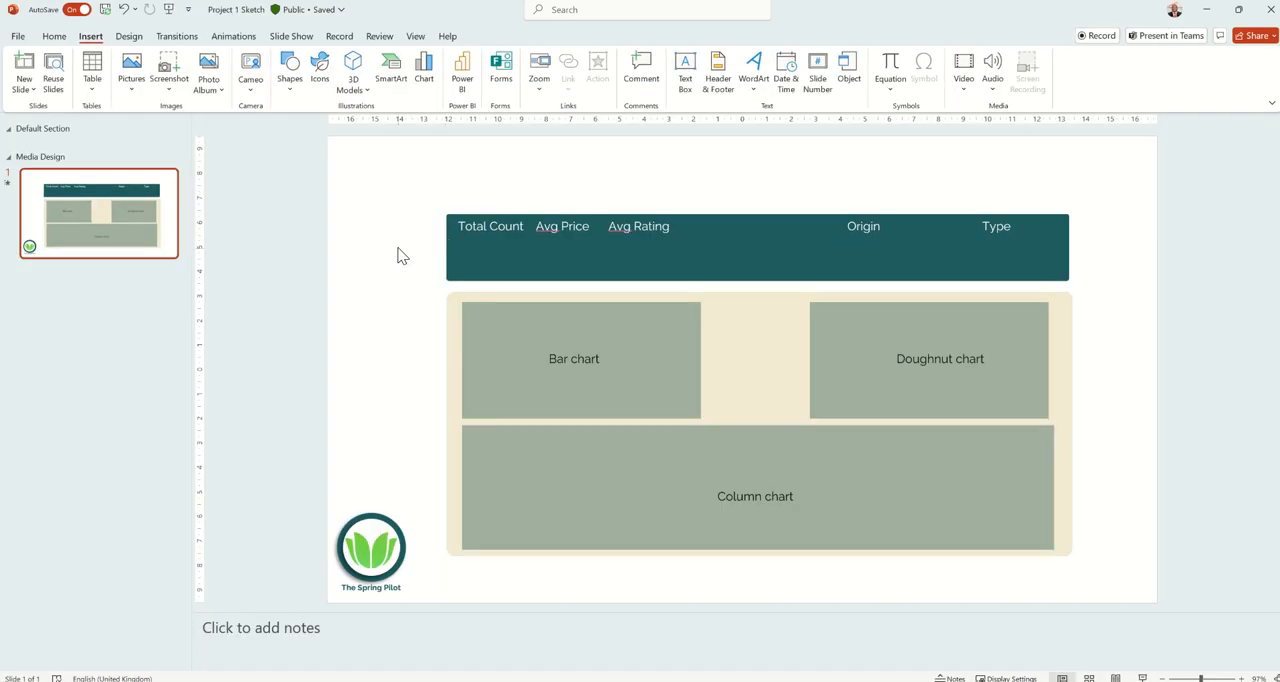